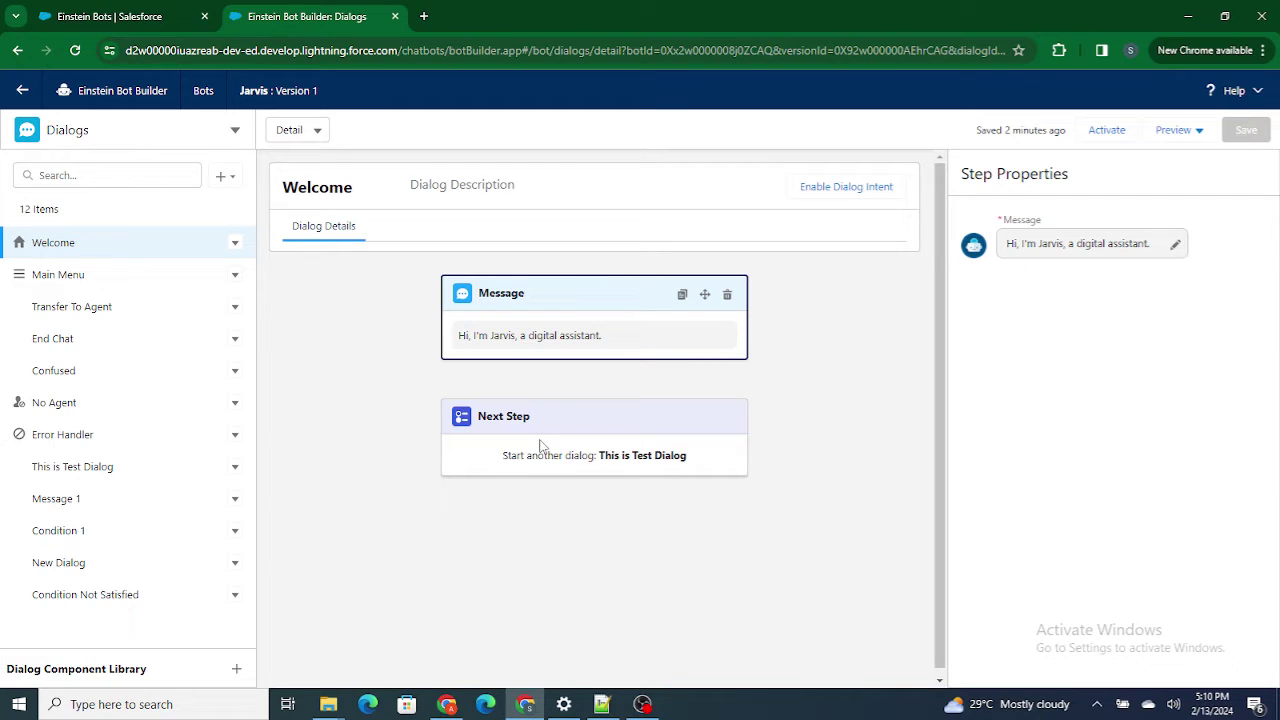
- Check the Welcome dialog's next step, then switch to the This is Test Dialog dialog
left_click_drag(458, 336, 600, 340)
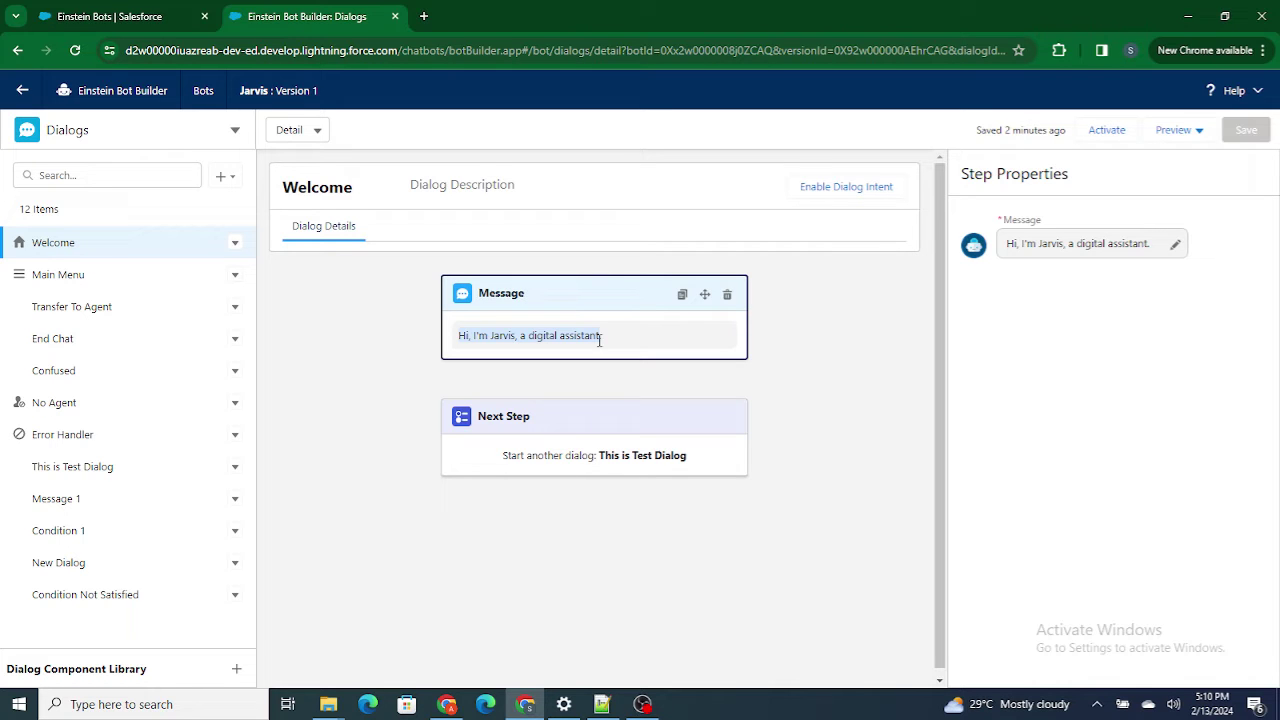
left_click(614, 475)
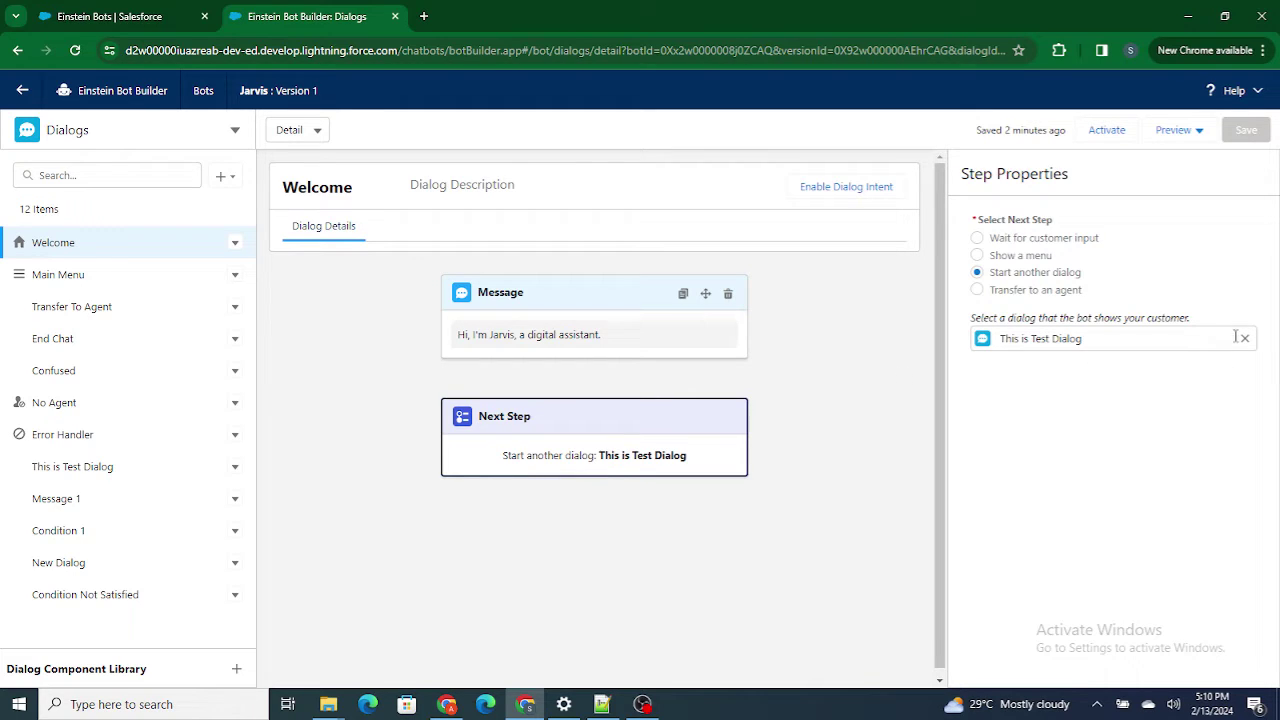
left_click(64, 468)
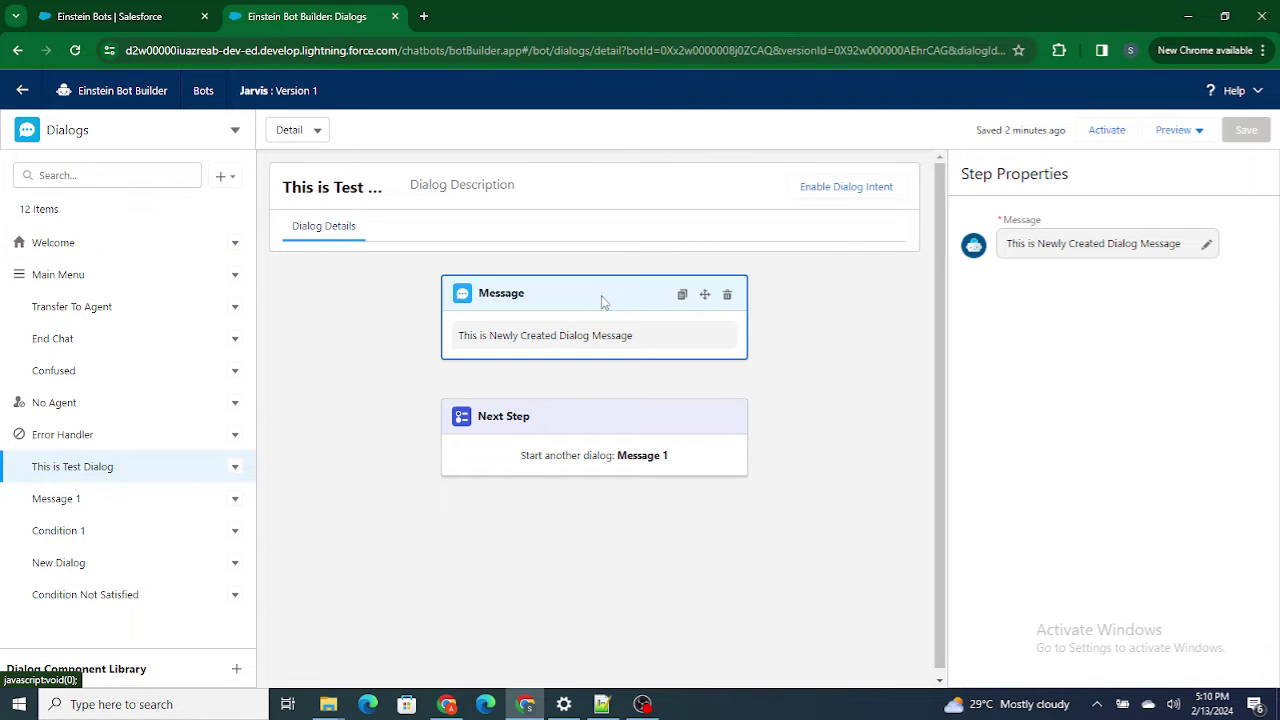
- Delete the test dialog's Message step and add a Static question step instead
left_click(727, 295)
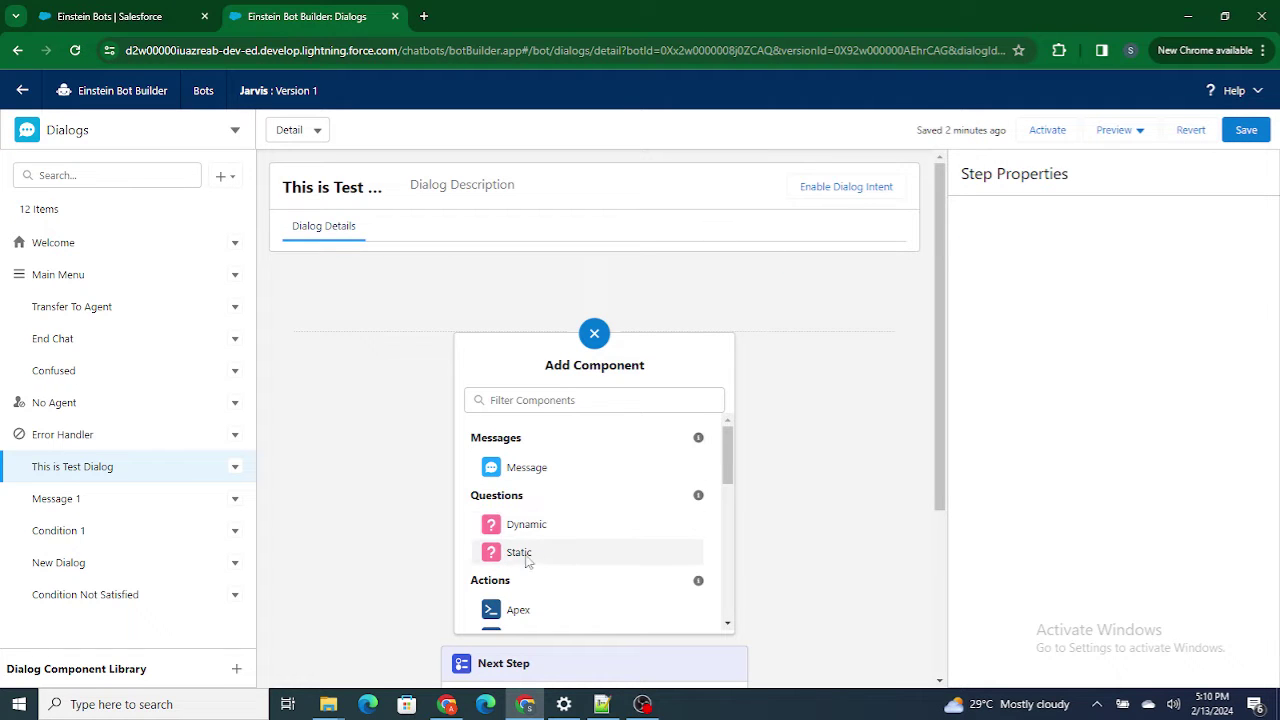
left_click_drag(470, 495, 524, 496)
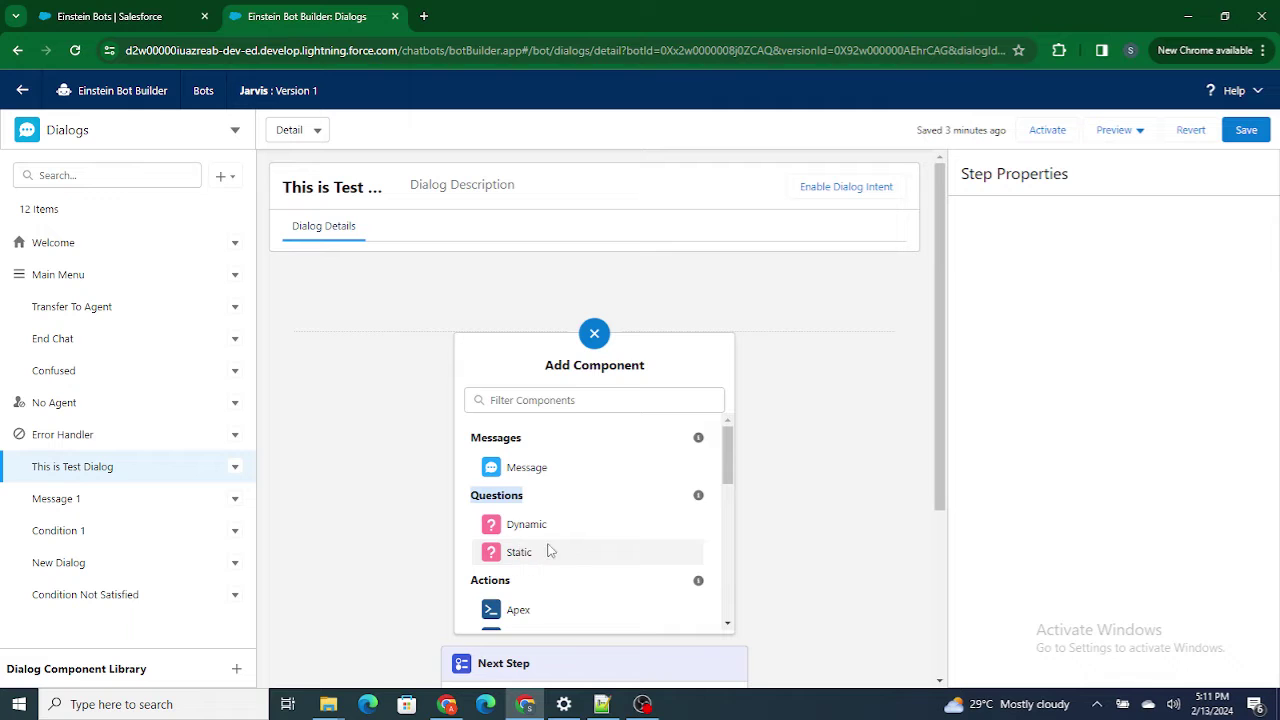
left_click(518, 556)
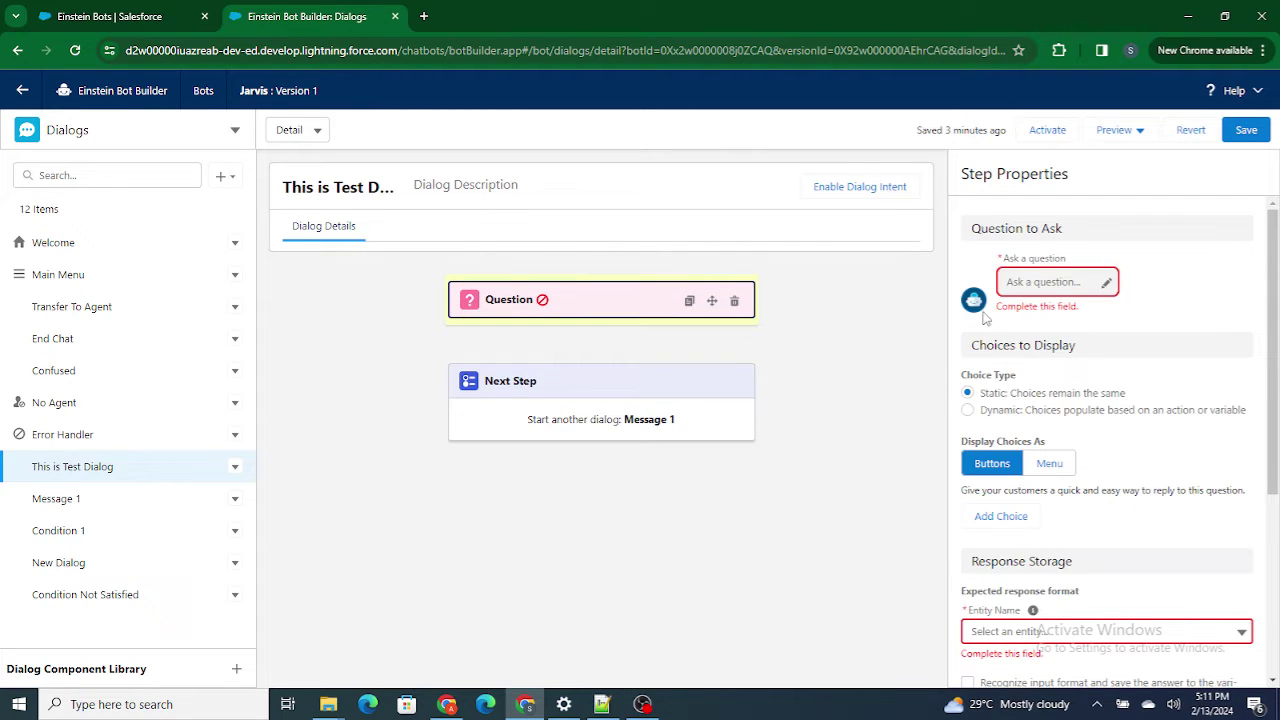
- Set the question text to 'What are you Looking for ?'
left_click(1106, 283)
type("W")
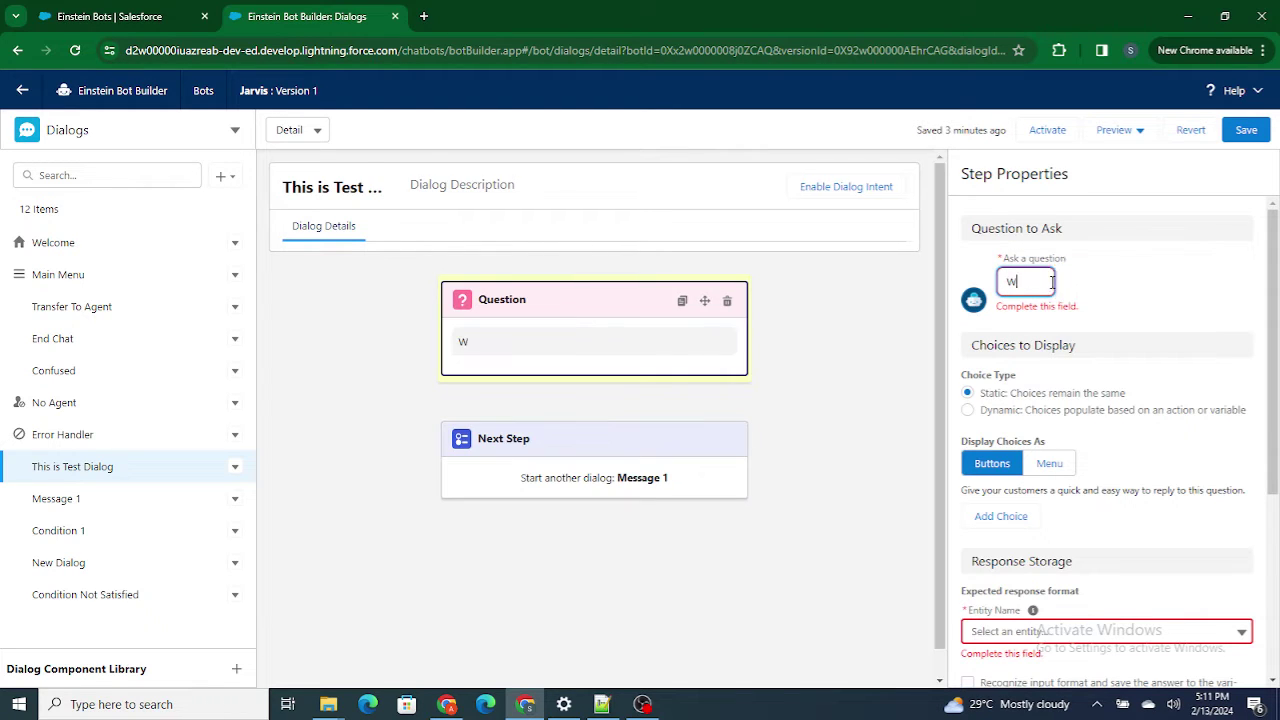
type("hat are you ")
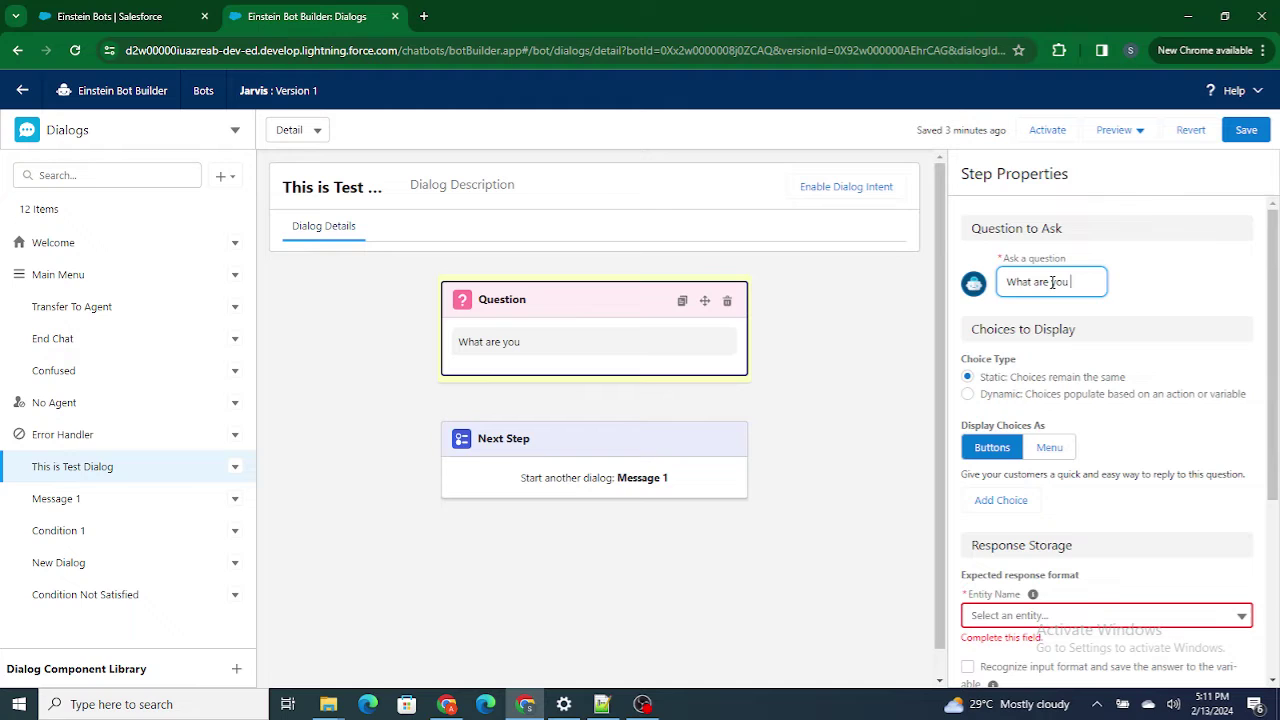
type("Looking for ?")
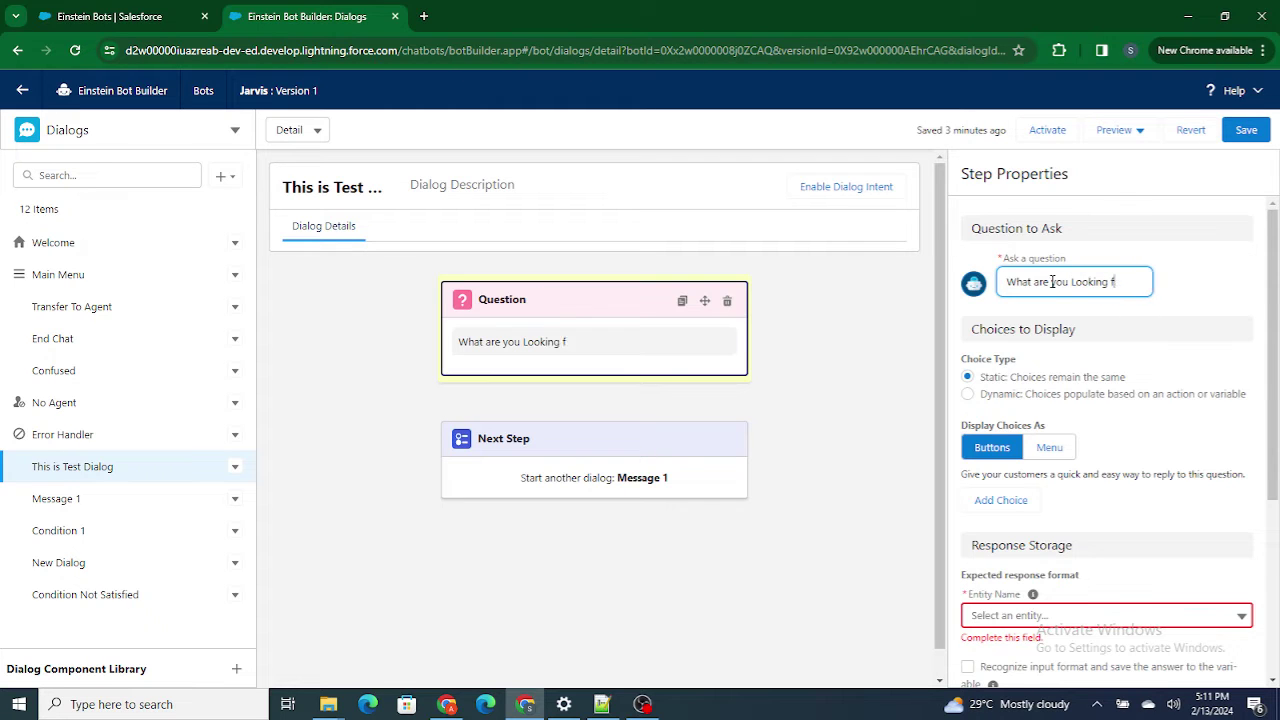
left_click(1248, 258)
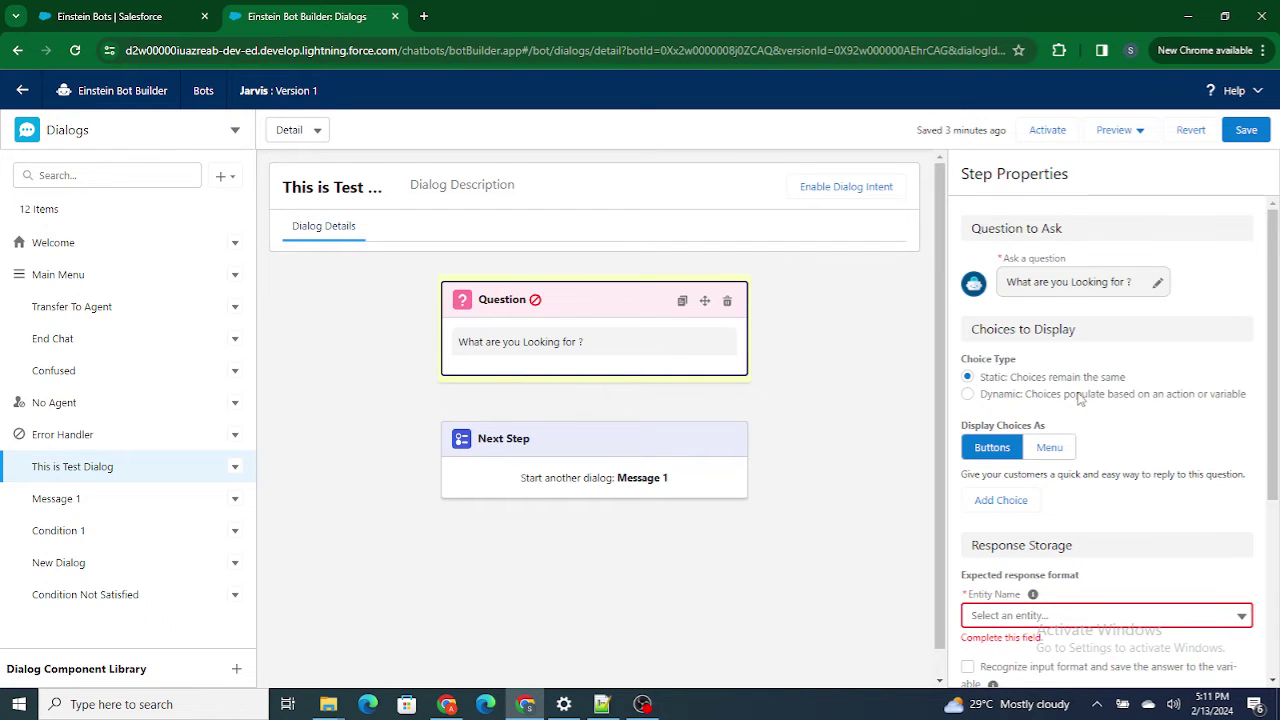
- Review the Response Storage settings for expected response format and save-answer variable
scroll(1100, 432, "down", 2)
scroll(976, 318, "up", 1)
scroll(1030, 390, "down", 1)
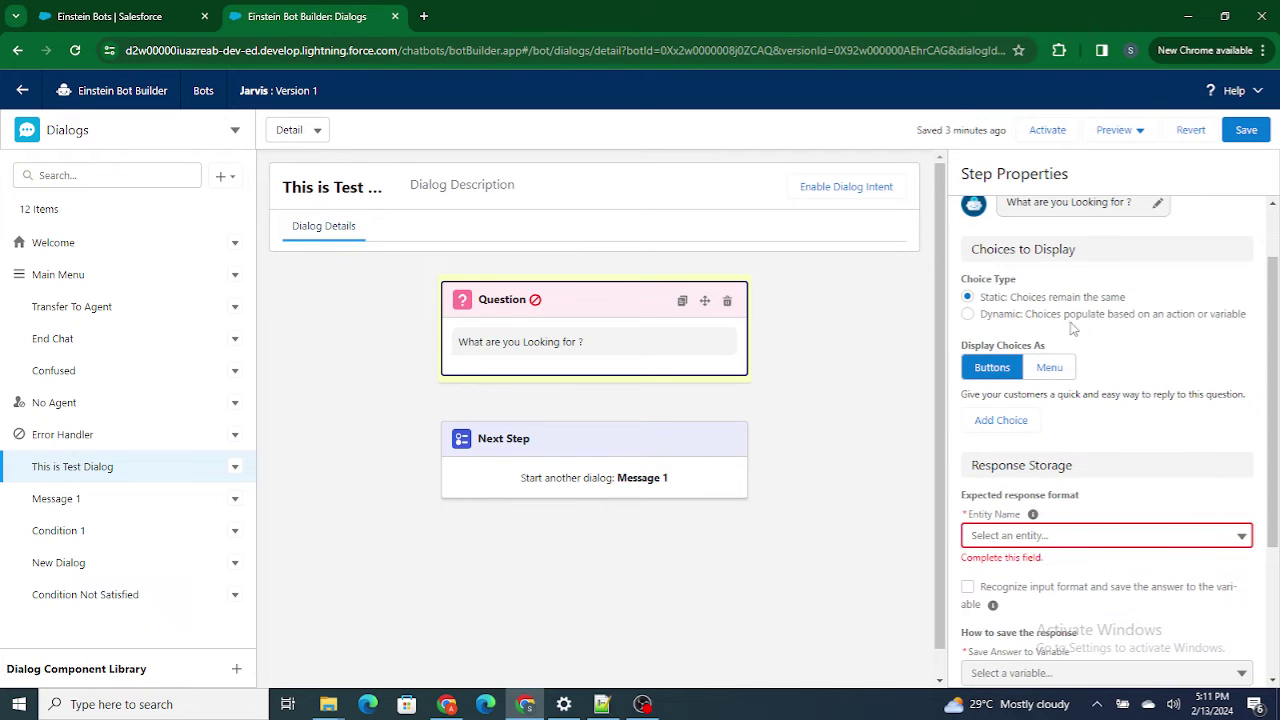
scroll(977, 285, "down", 1)
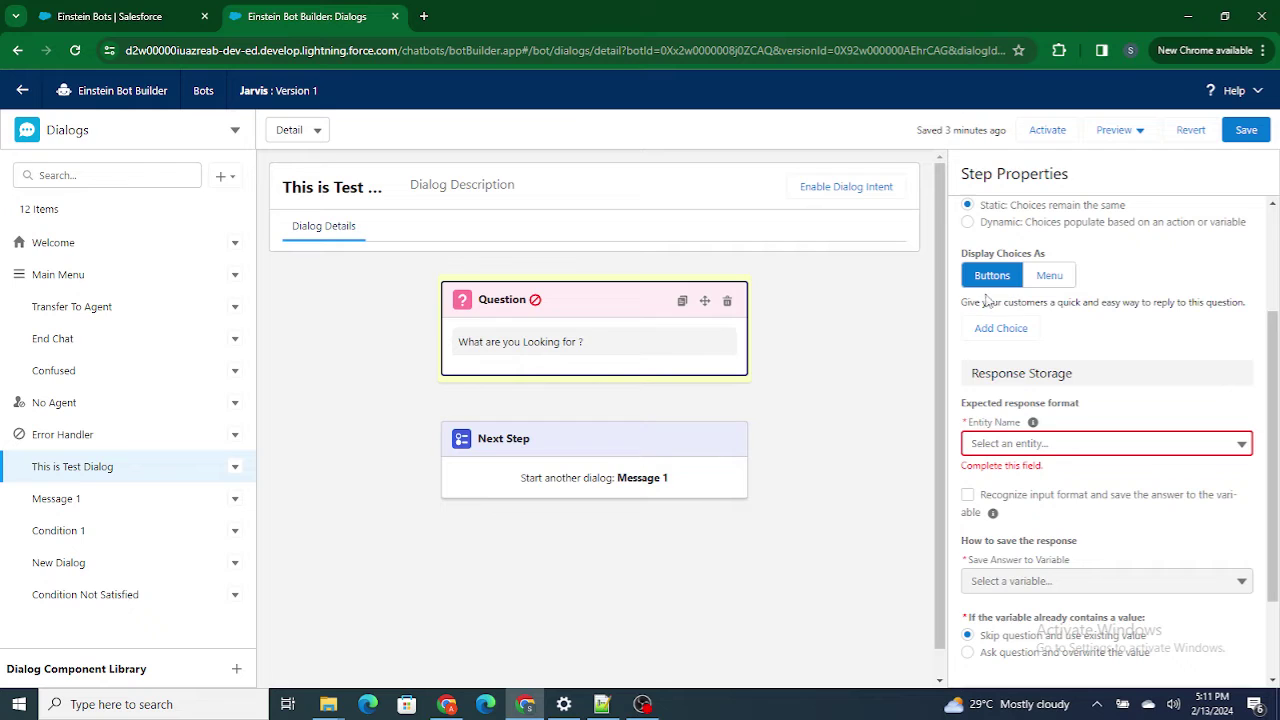
scroll(1006, 330, "up", 1)
left_click_drag(962, 407, 1078, 410)
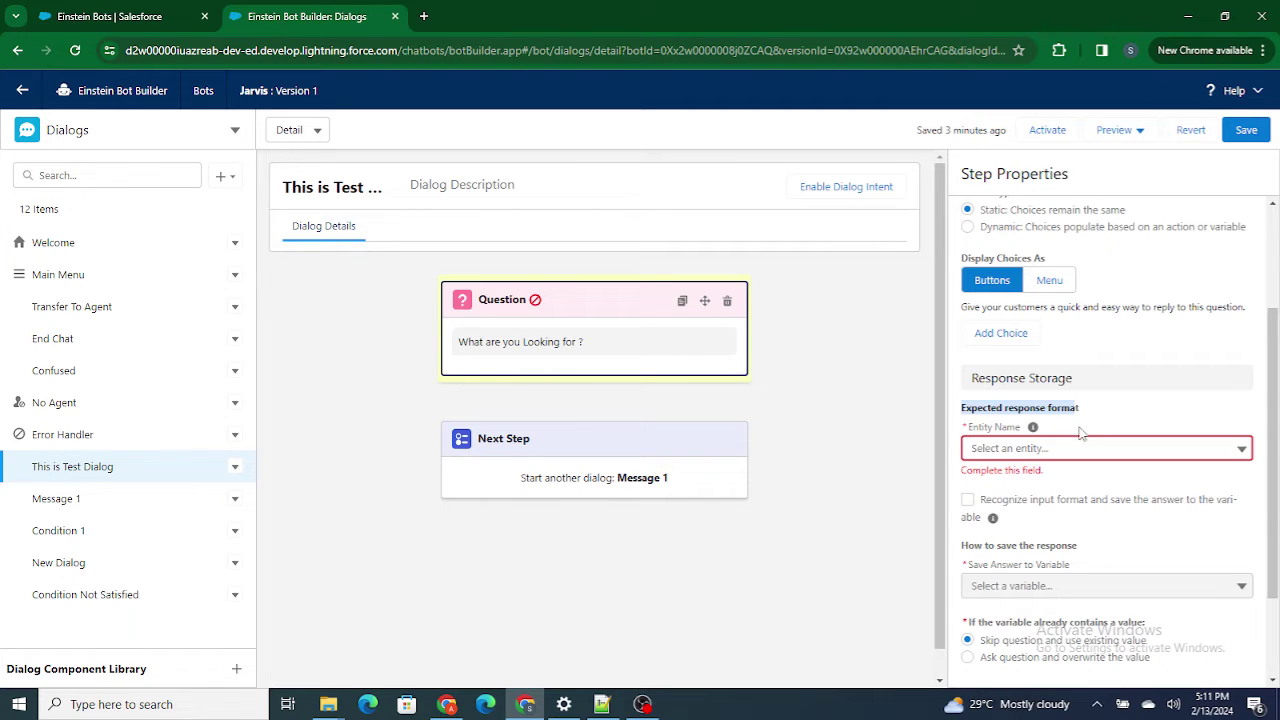
scroll(1080, 430, "down", 1)
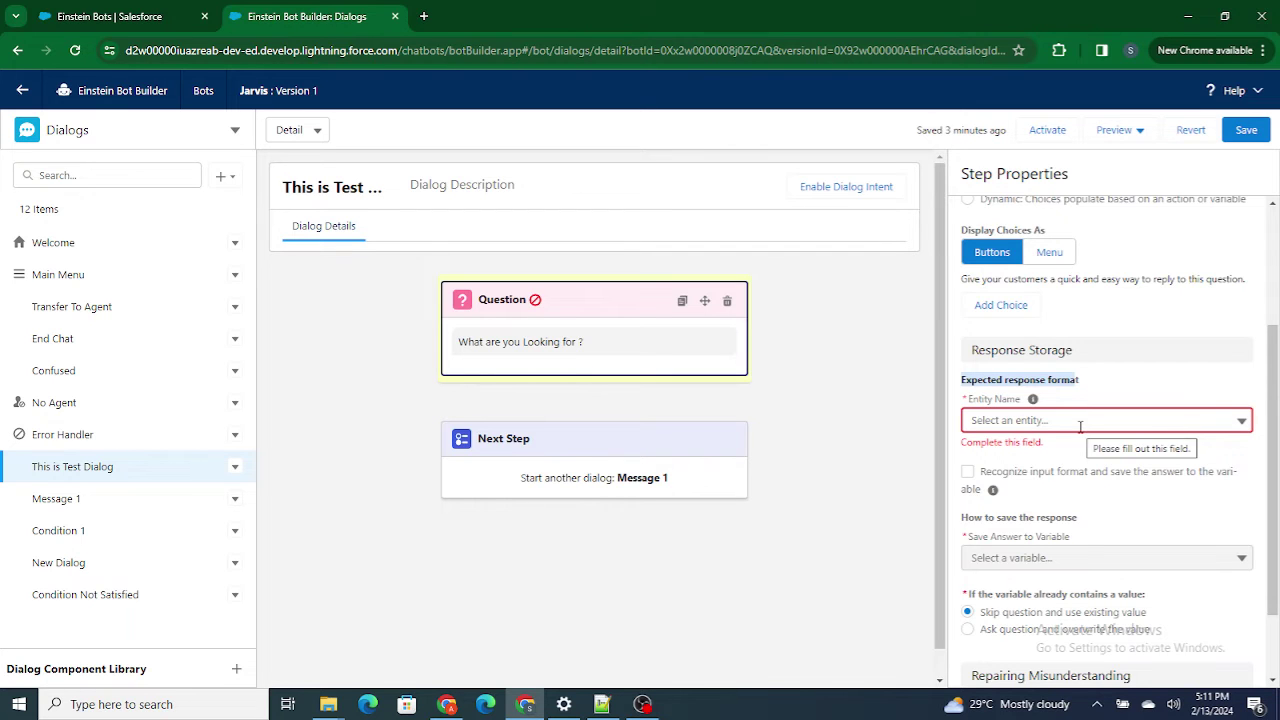
scroll(1080, 430, "down", 1)
left_click_drag(970, 518, 1084, 516)
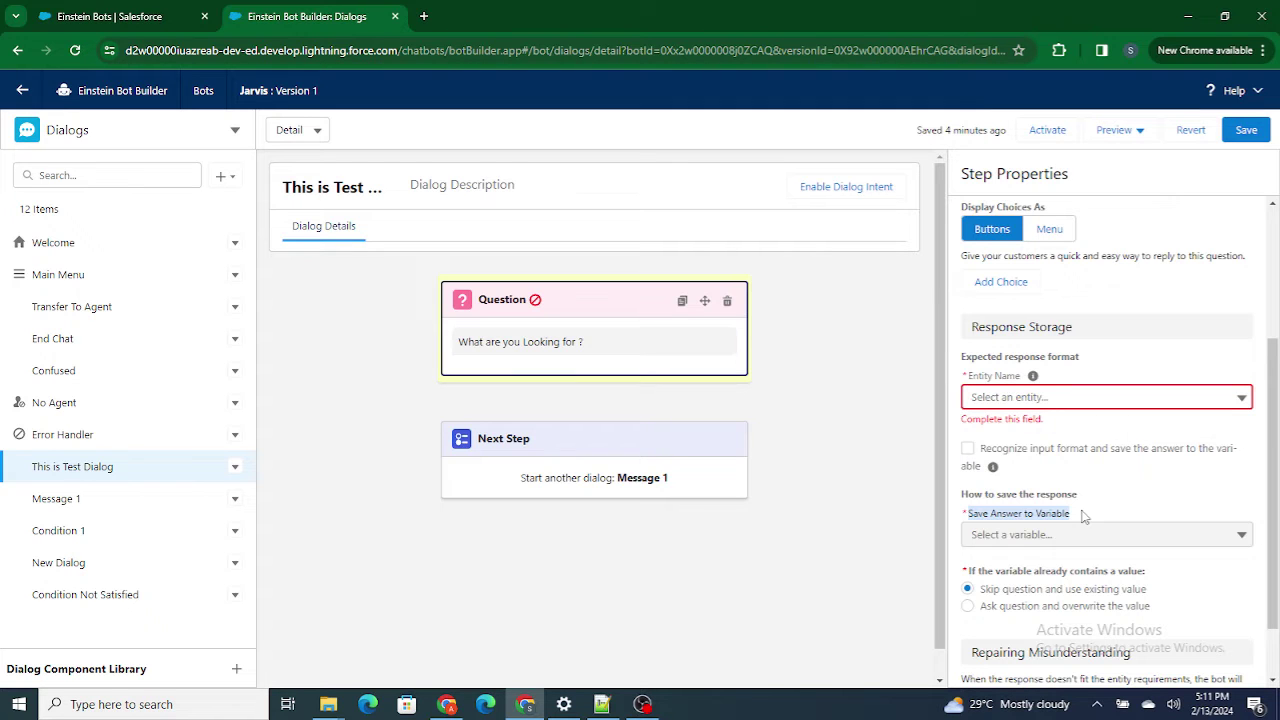
scroll(1080, 510, "up", 2)
scroll(1010, 300, "up", 1)
left_click(967, 229)
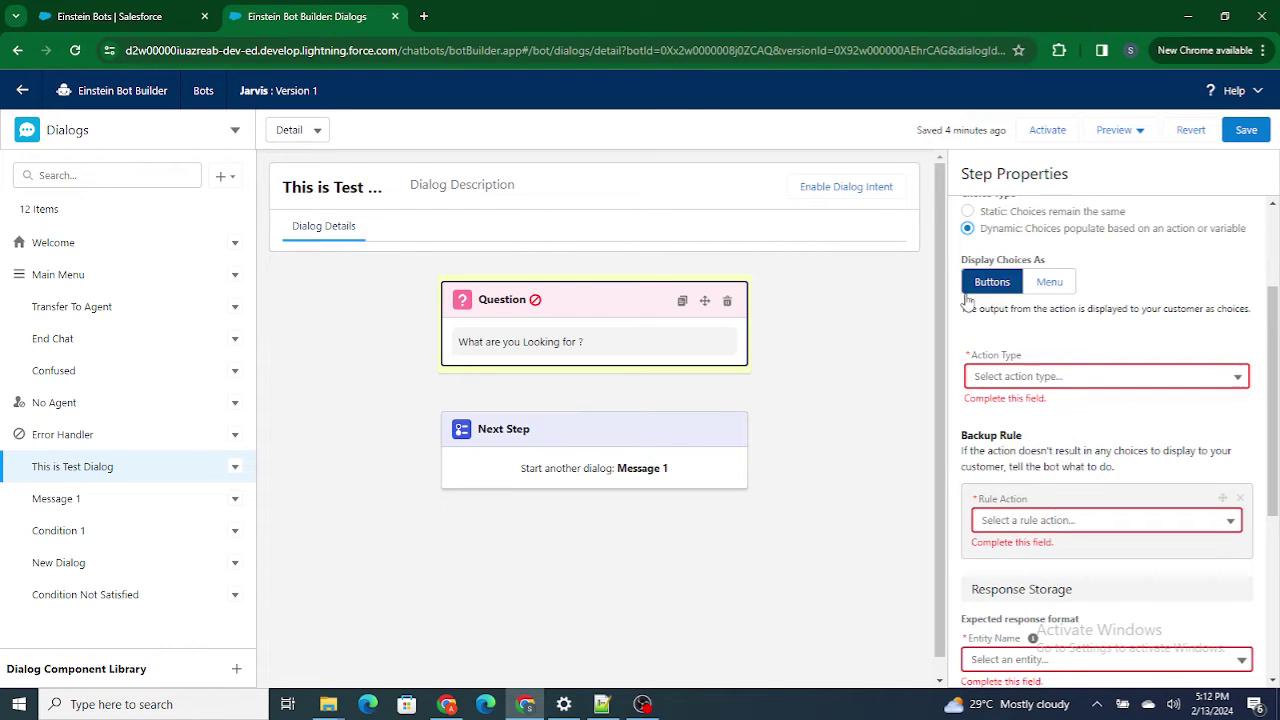
left_click_drag(963, 309, 1176, 336)
left_click(1045, 376)
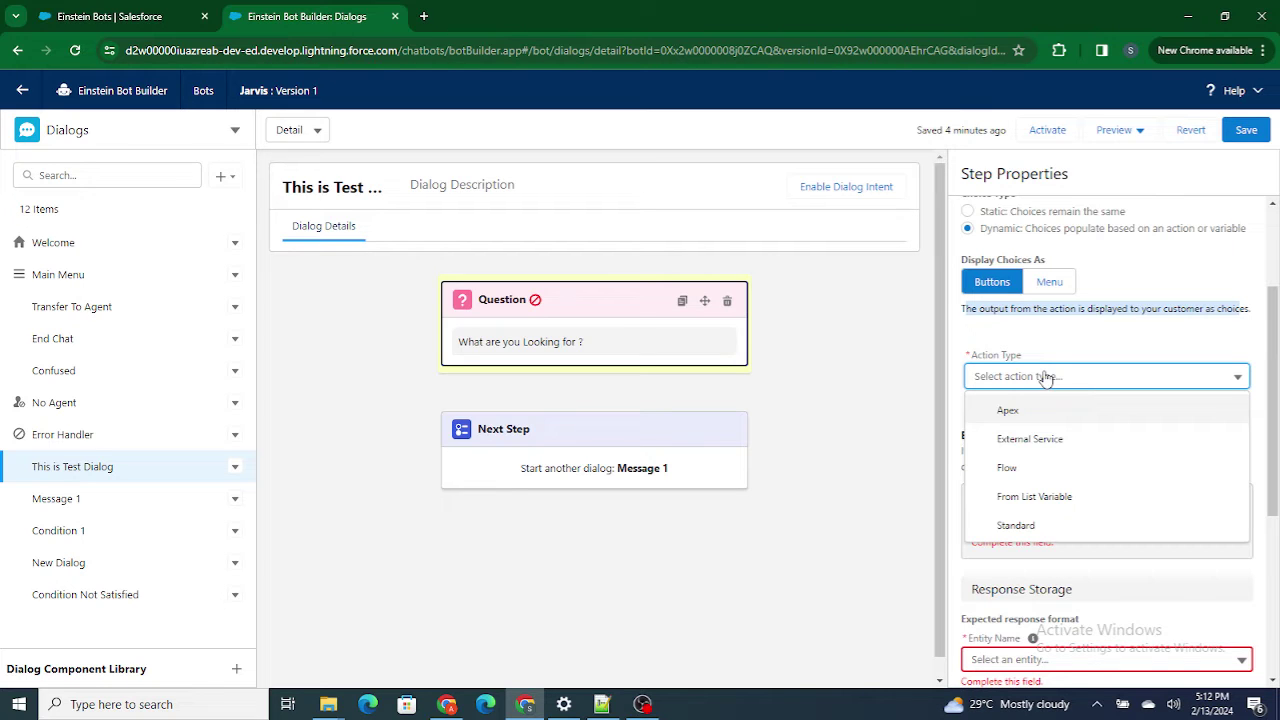
left_click(1080, 328)
left_click(968, 212)
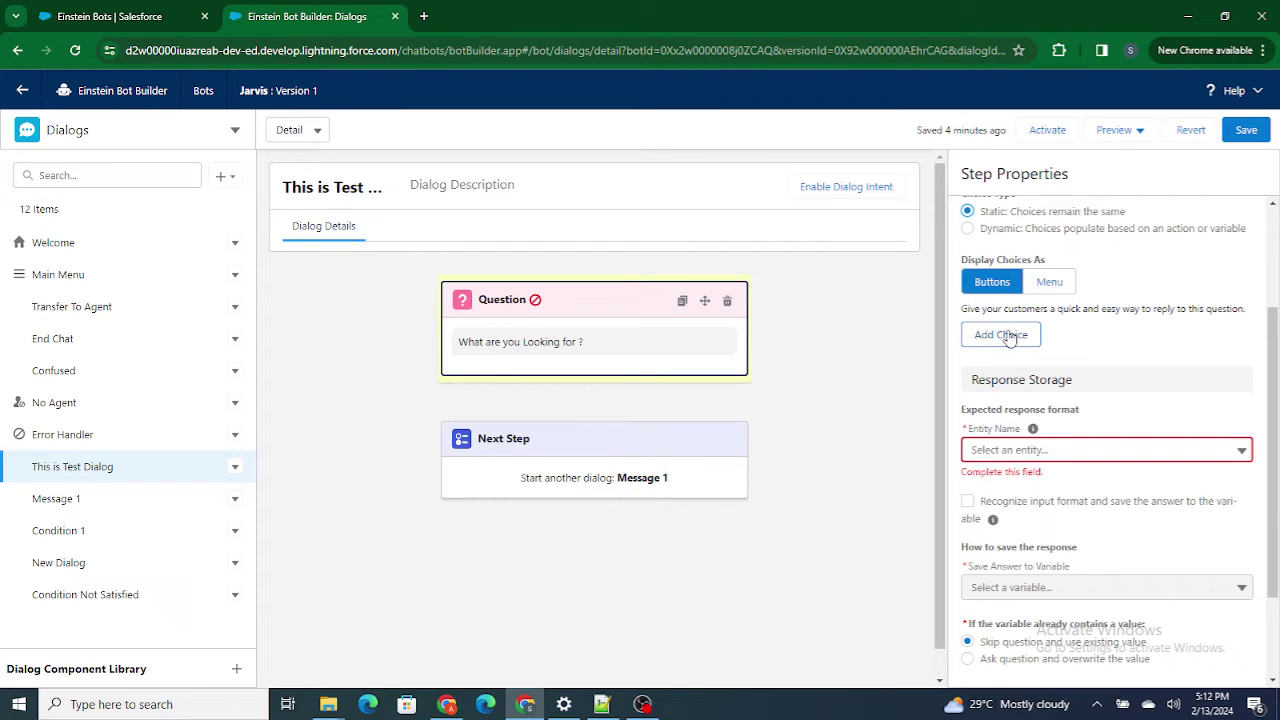
- Add the button choices Connect to an Agent, View Case Details and Close The case
left_click(1004, 335)
type("Connect to an Agent")
left_click(1155, 339)
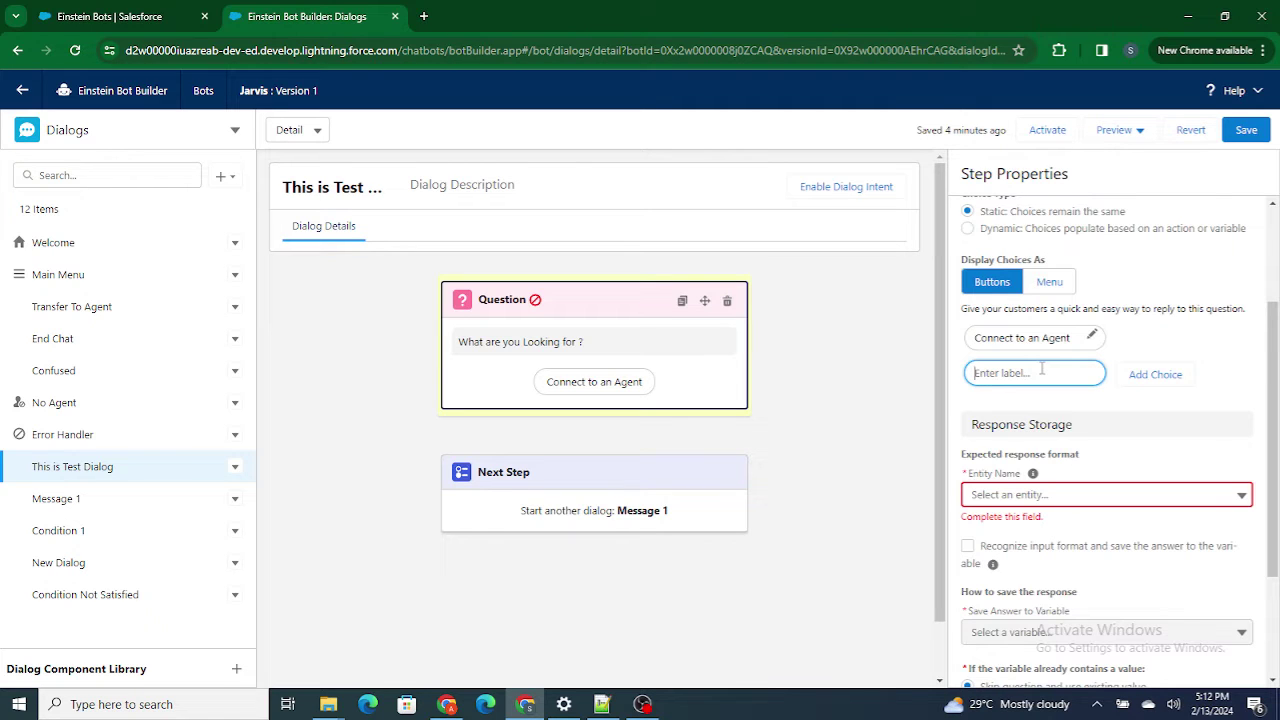
type("View ")
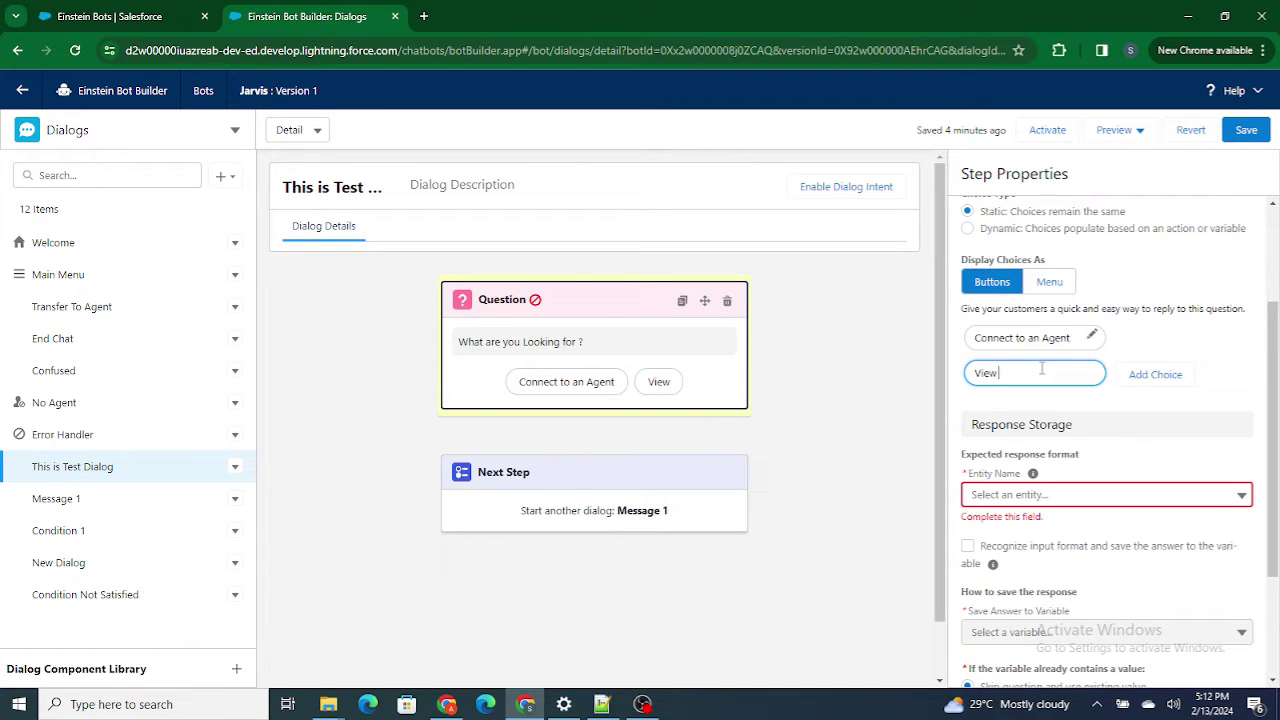
type("Case Detr")
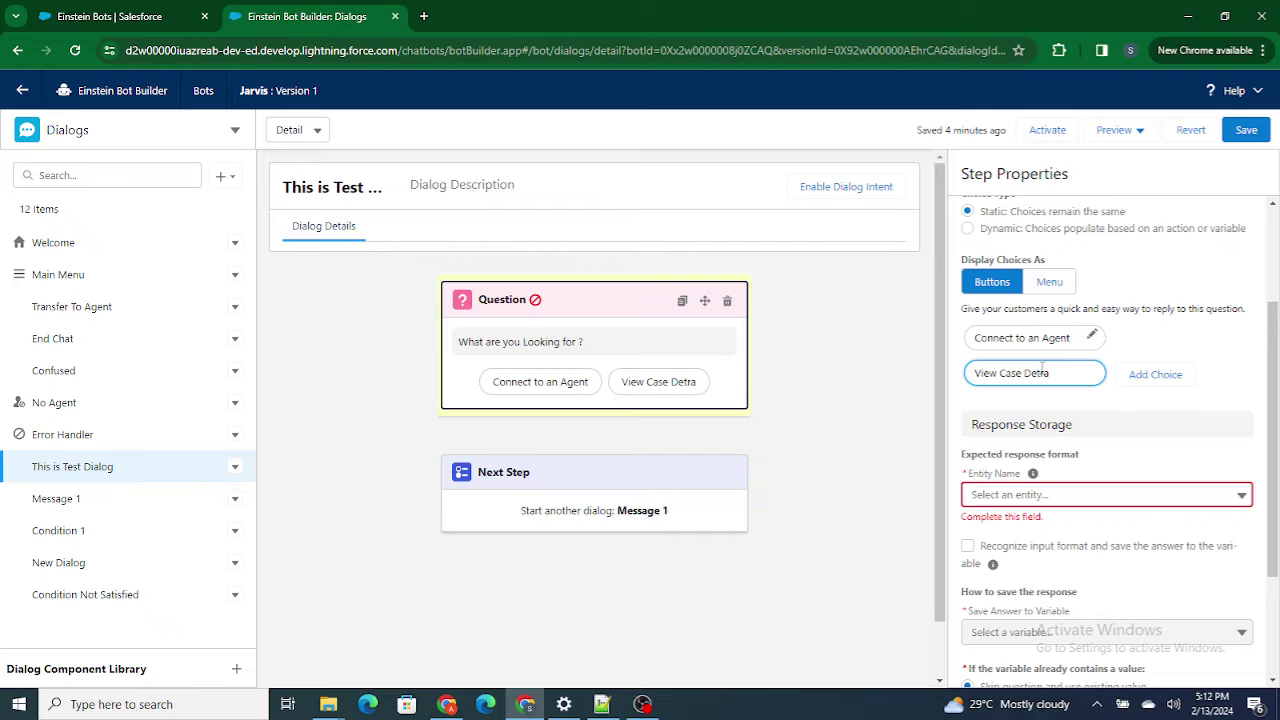
key("BackSpace")
type("ails")
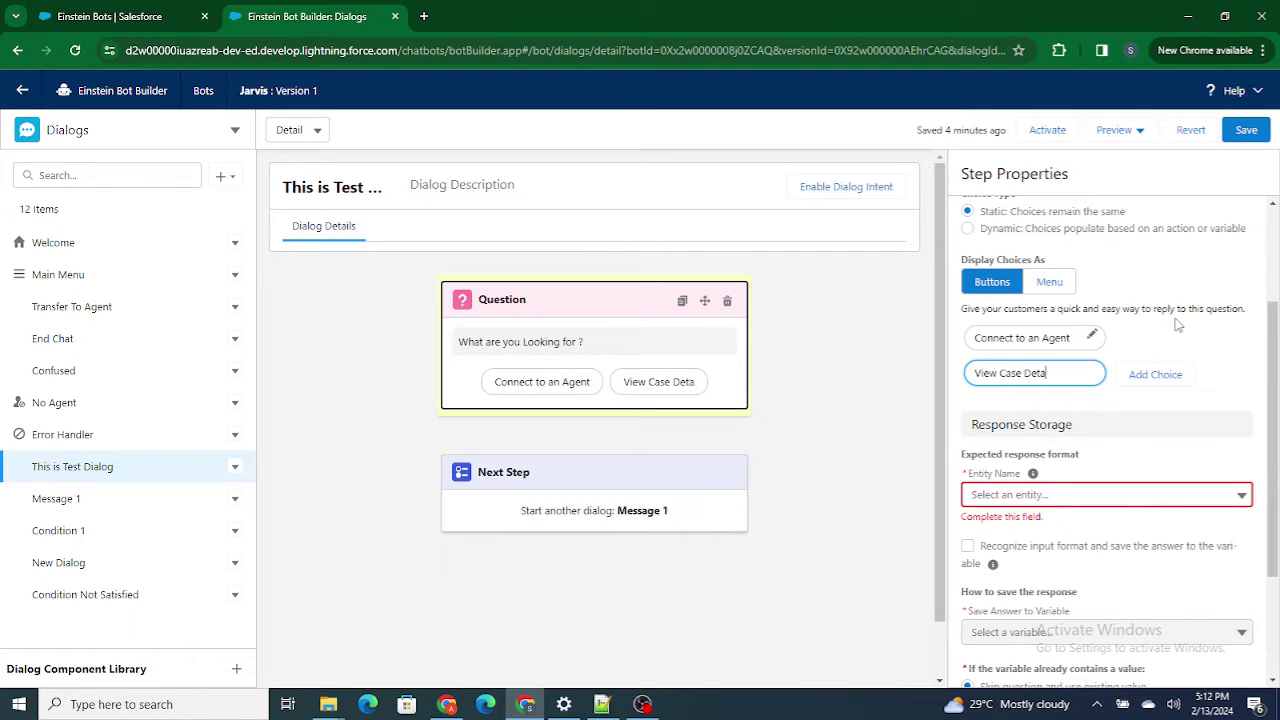
left_click(1158, 374)
type("C")
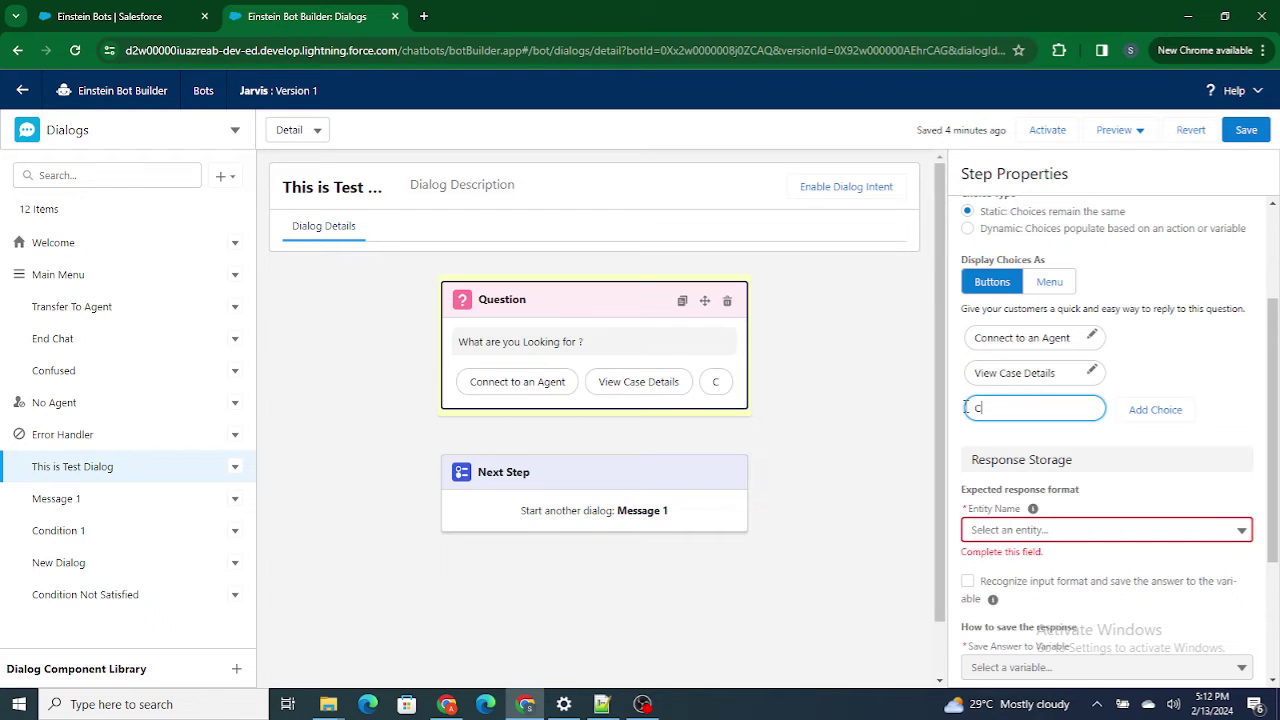
type("lose The case")
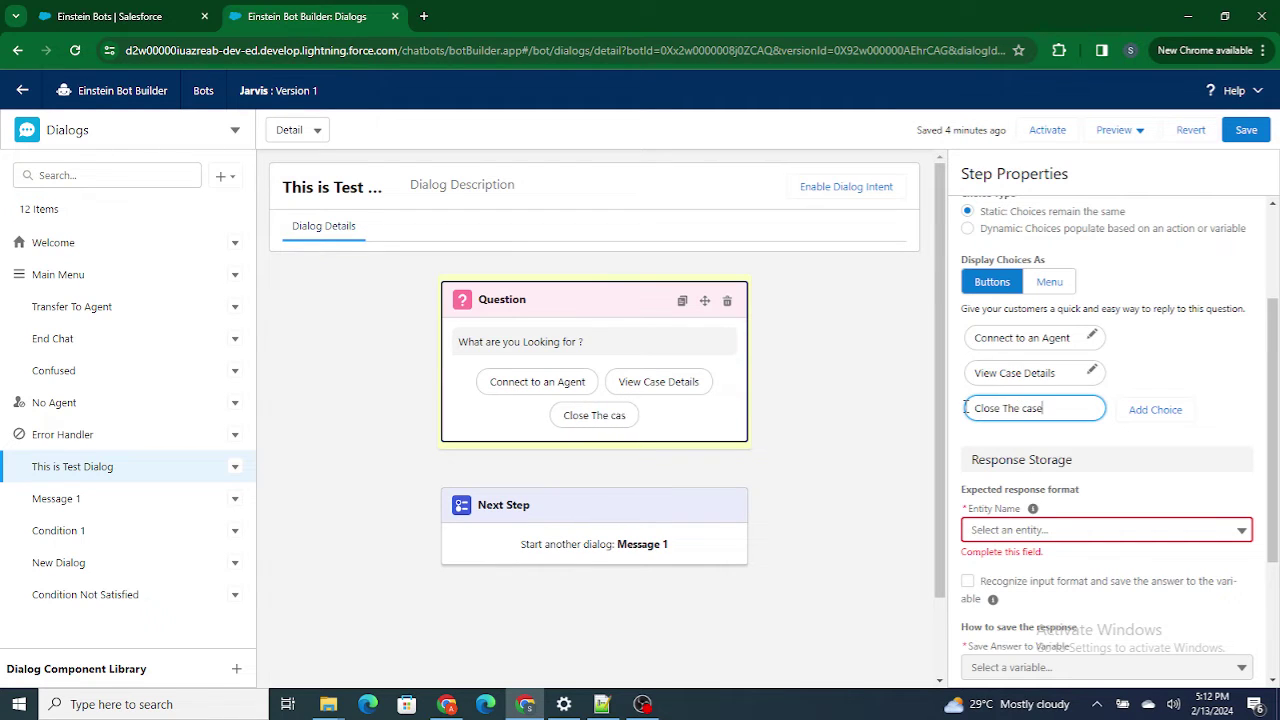
left_click(1165, 380)
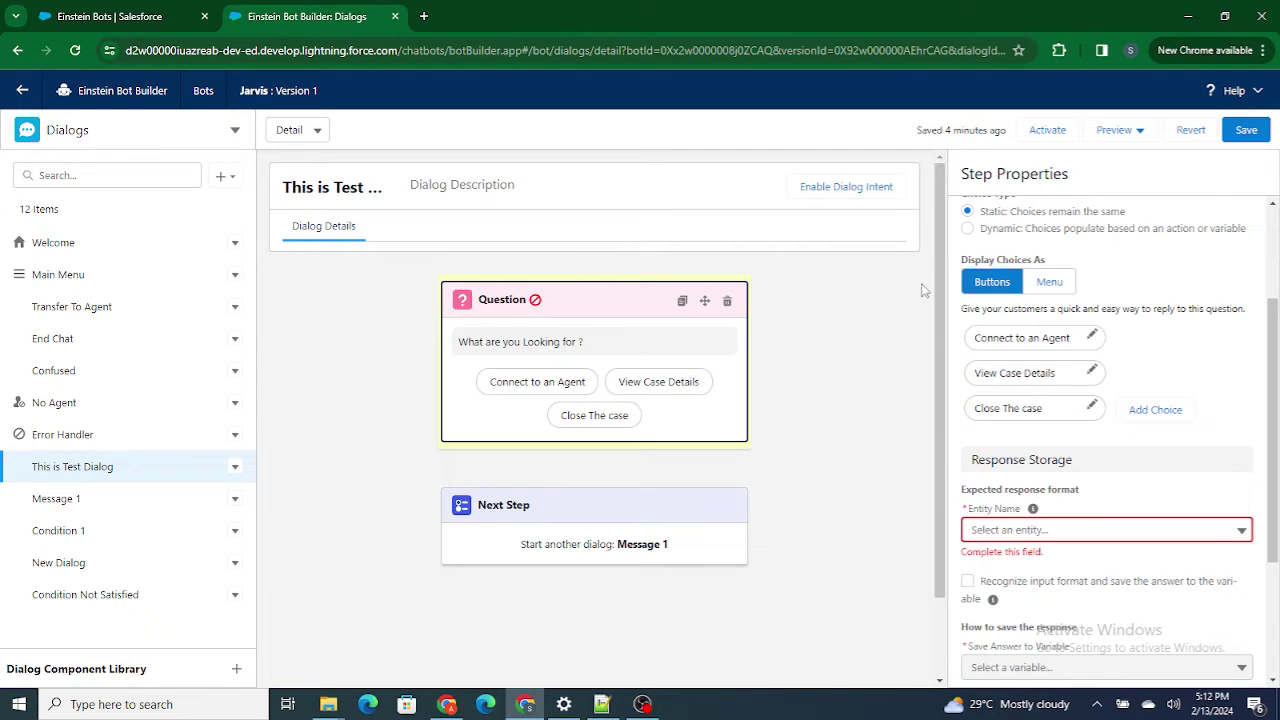
left_click(1044, 528)
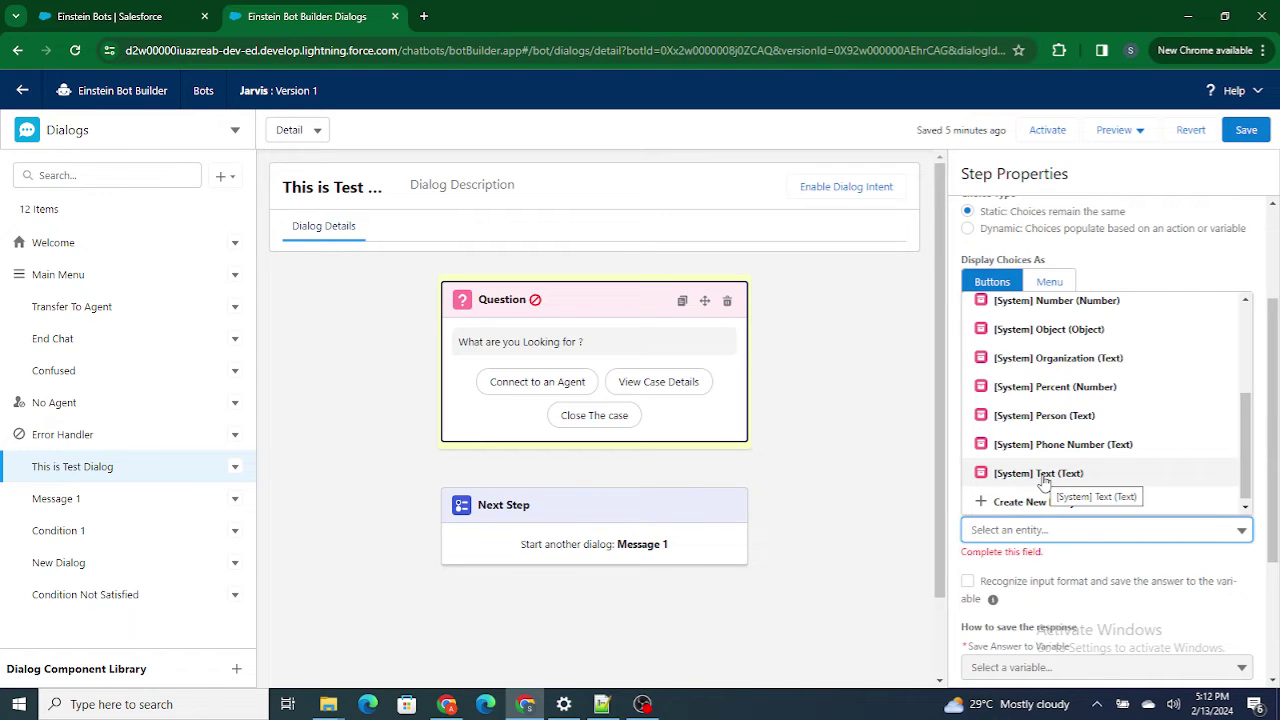
- Choose [System] Text (Text) as the question's response entity
left_click(1192, 220)
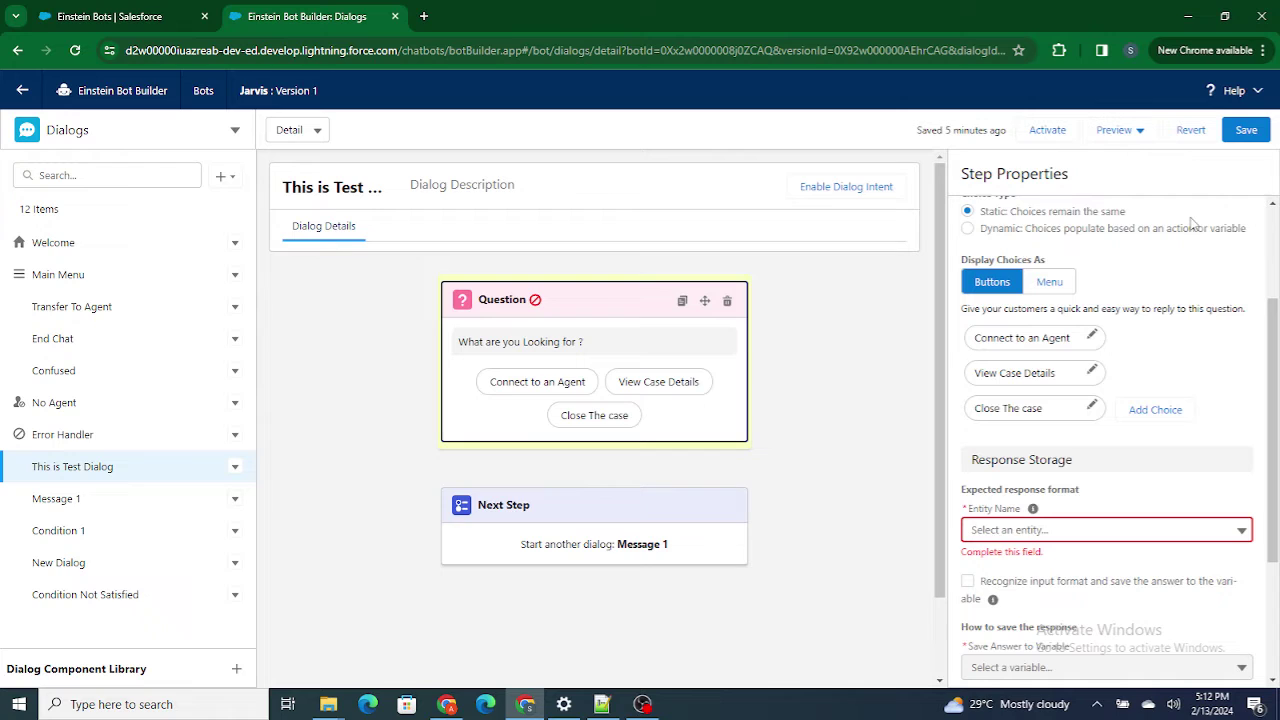
left_click_drag(491, 384, 597, 392)
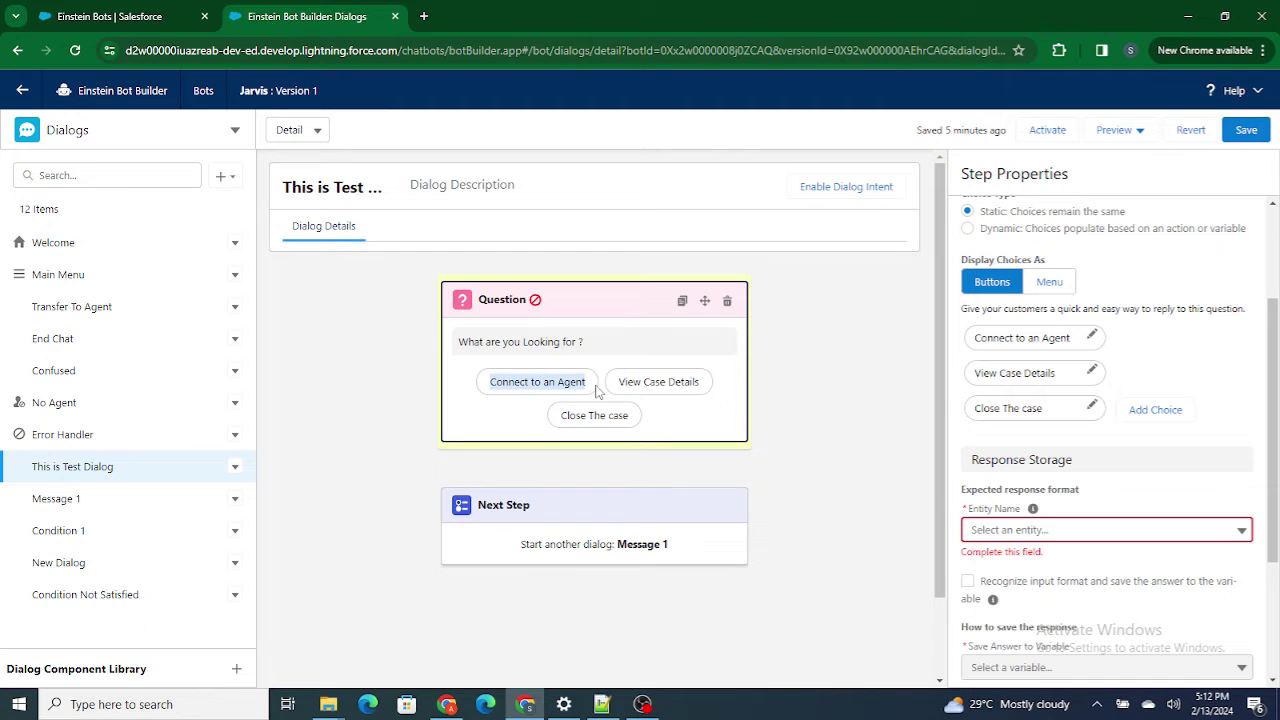
left_click(1034, 530)
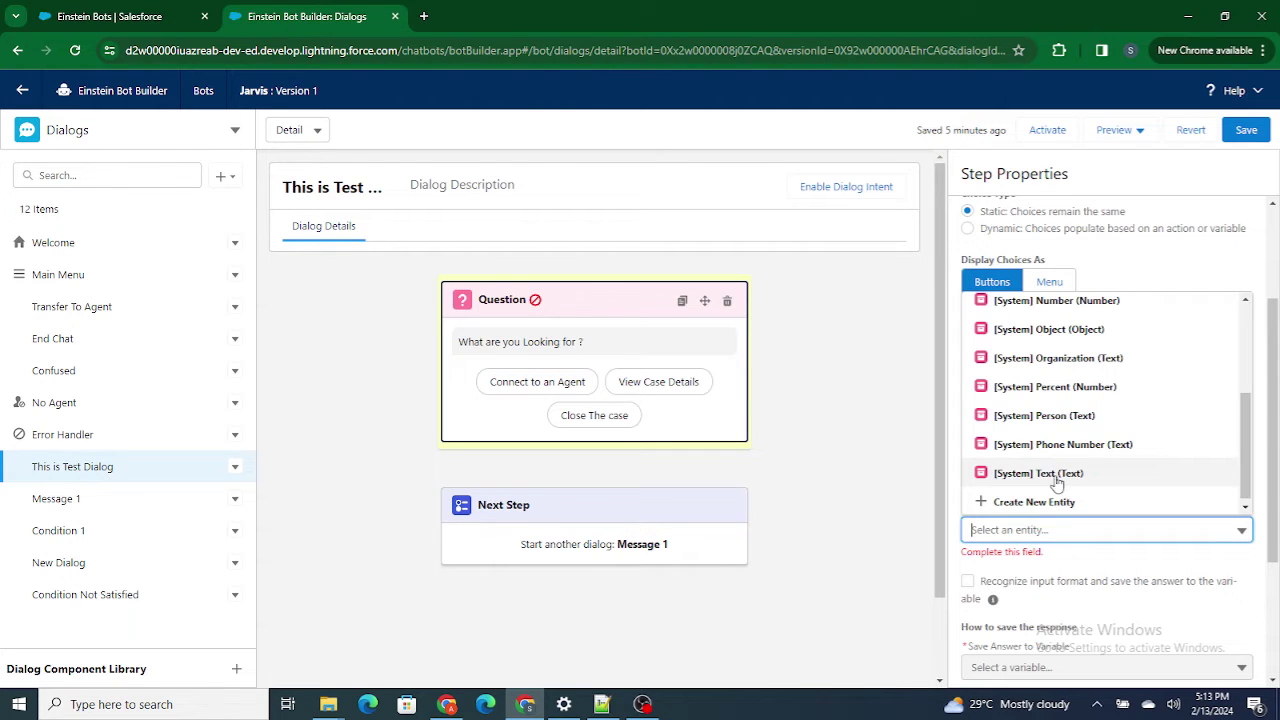
left_click(1040, 473)
scroll(1090, 568, "down", 1)
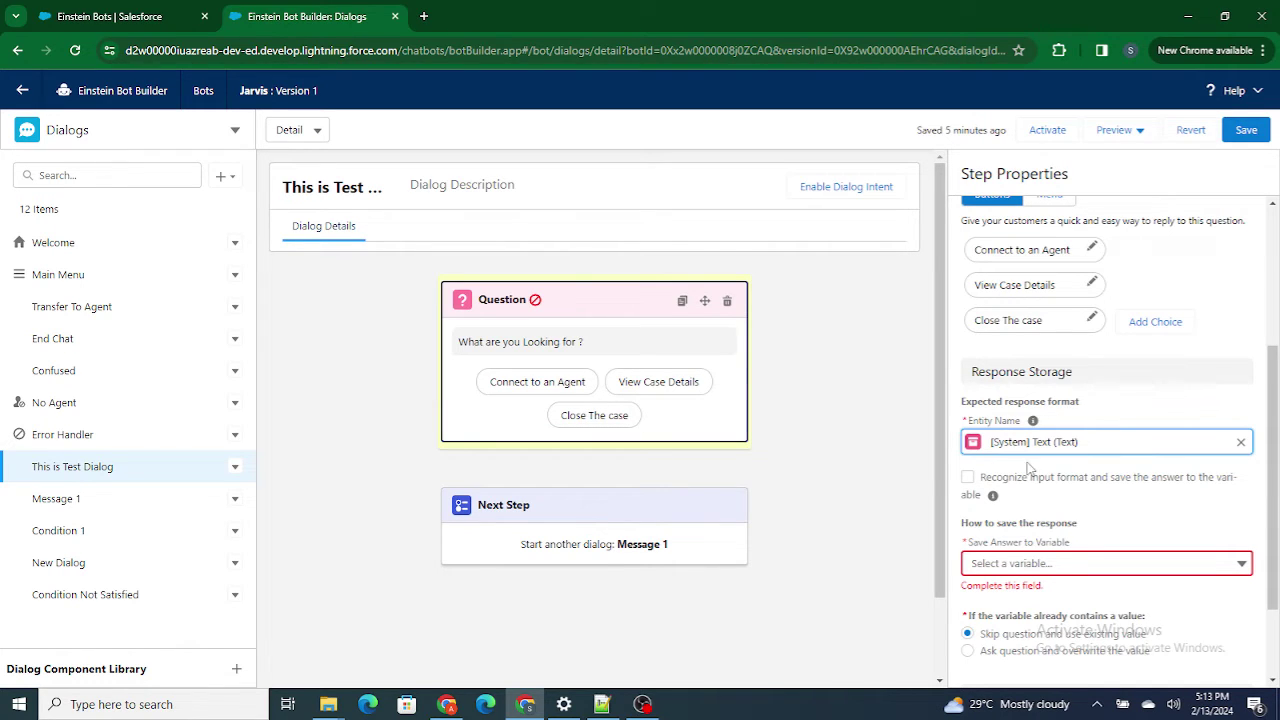
- Create a new Custom Text variable named 'customer Response' to hold the answer
left_click(1052, 565)
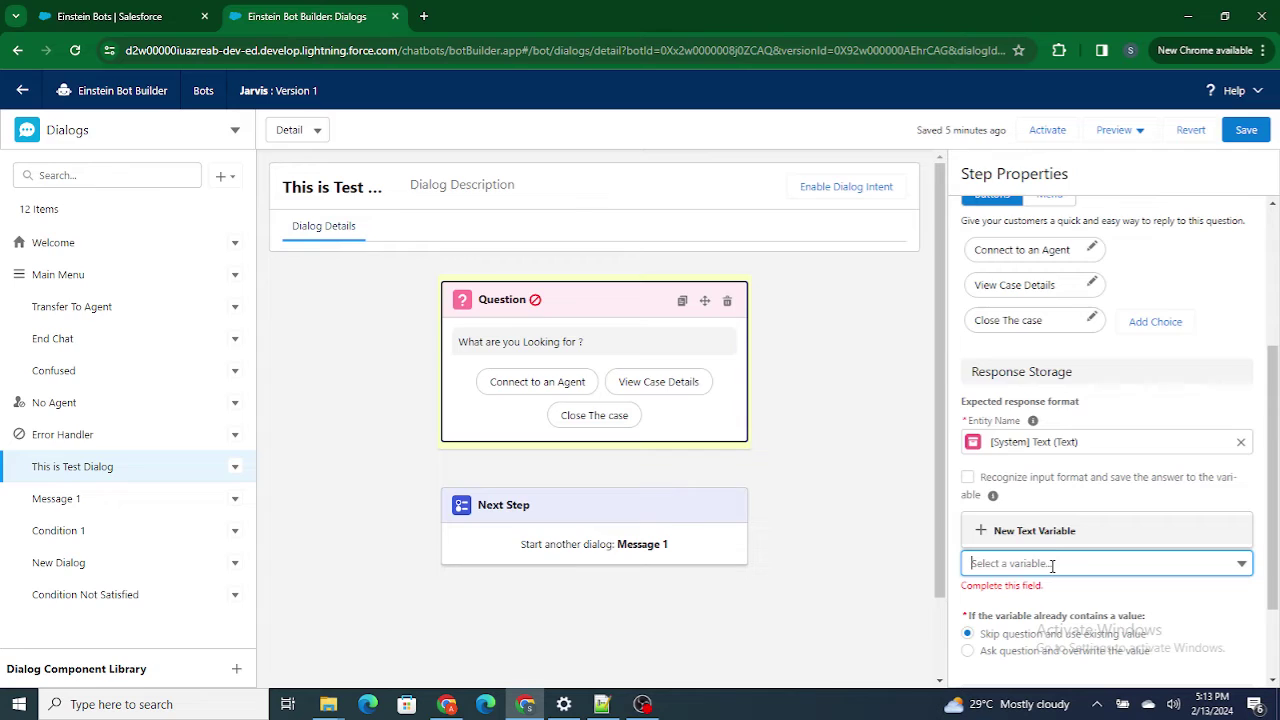
left_click(1040, 530)
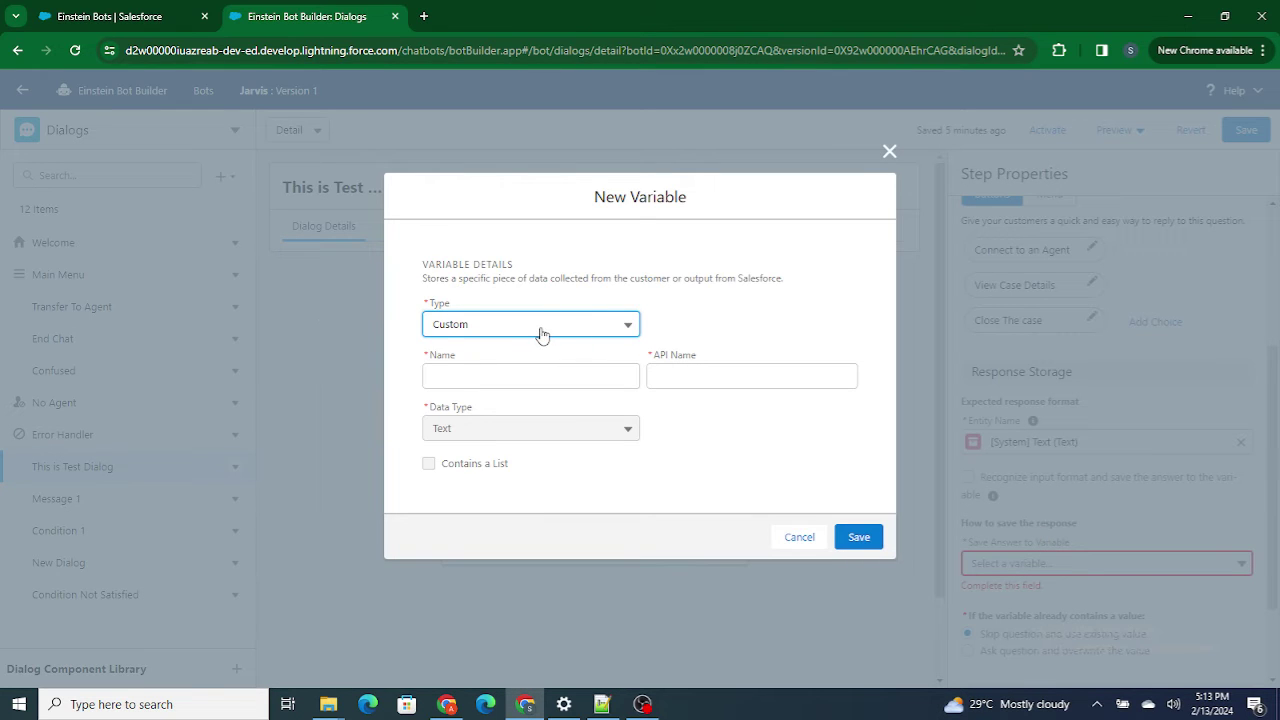
left_click(476, 327)
left_click(489, 380)
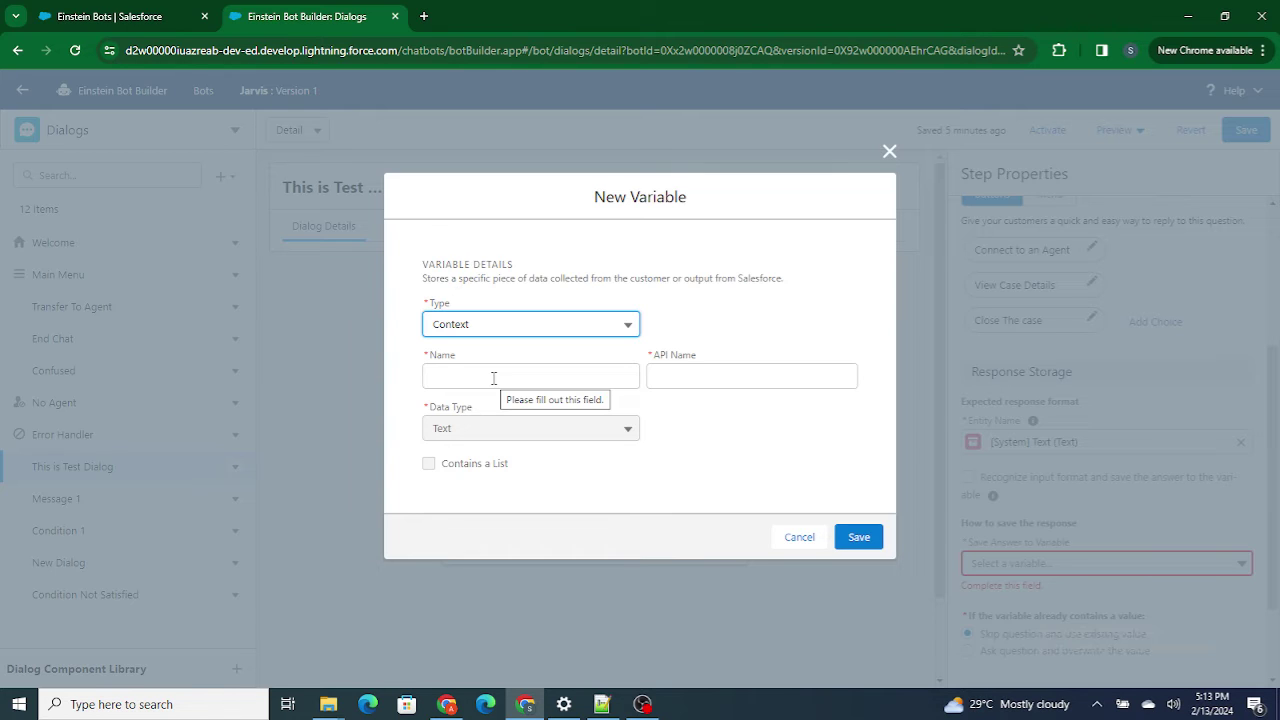
left_click(503, 325)
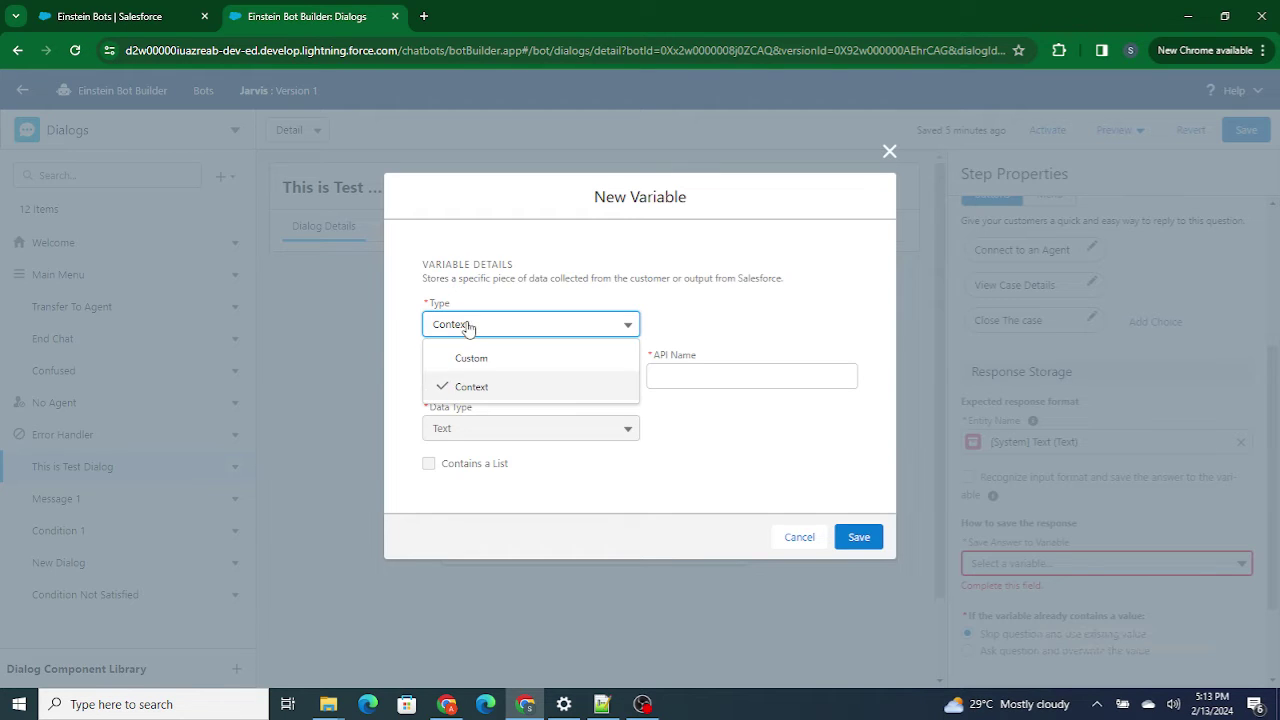
left_click(480, 360)
left_click(710, 336)
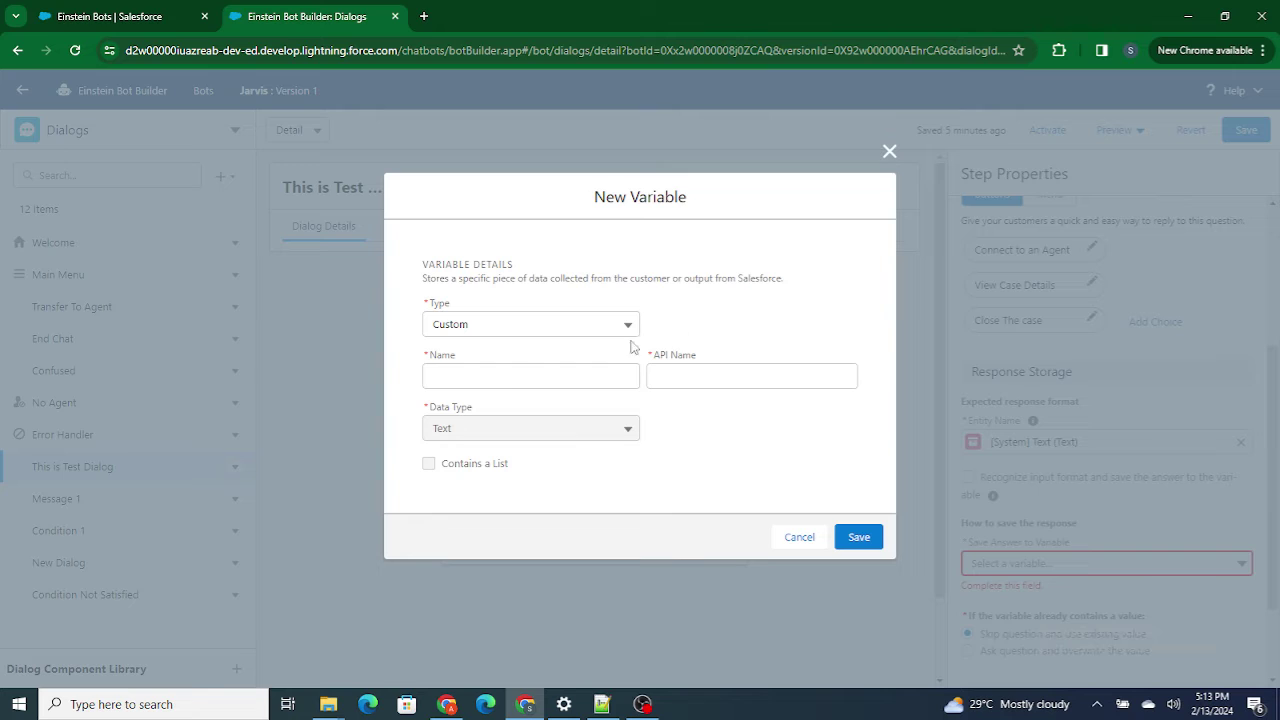
left_click(506, 375)
type("cust")
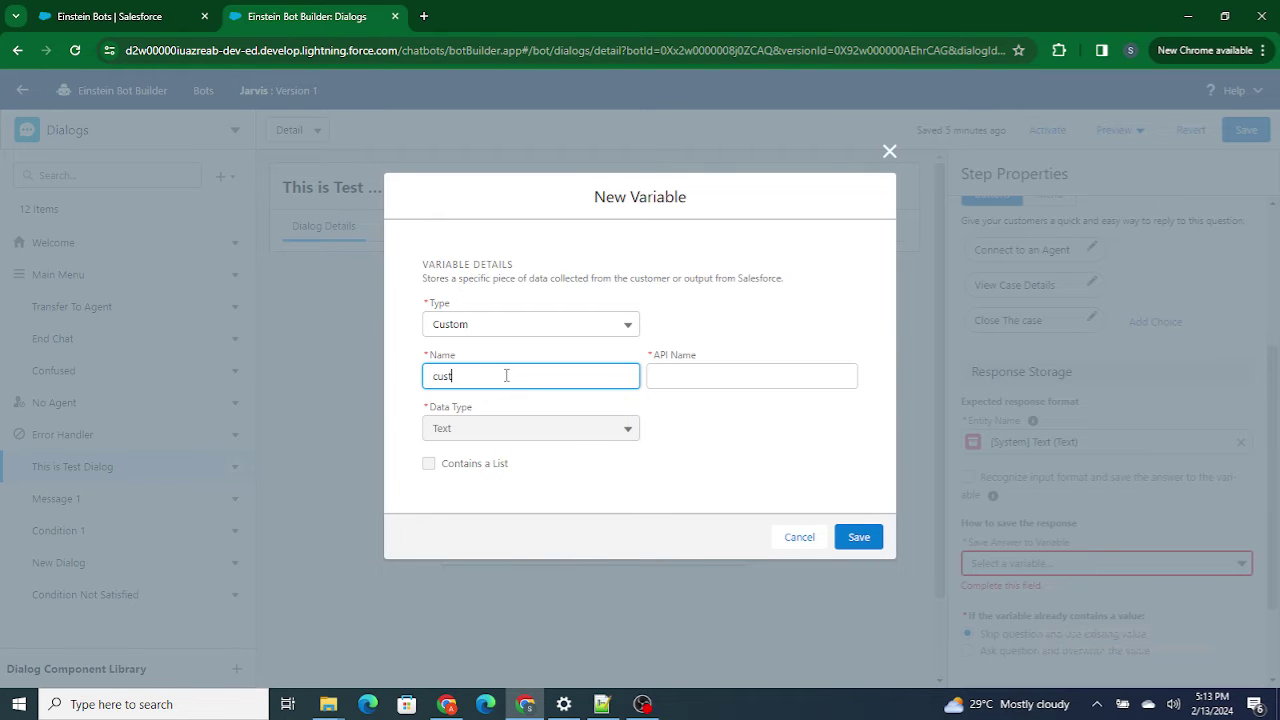
type("omerResponse")
left_click(477, 377)
left_click(690, 313)
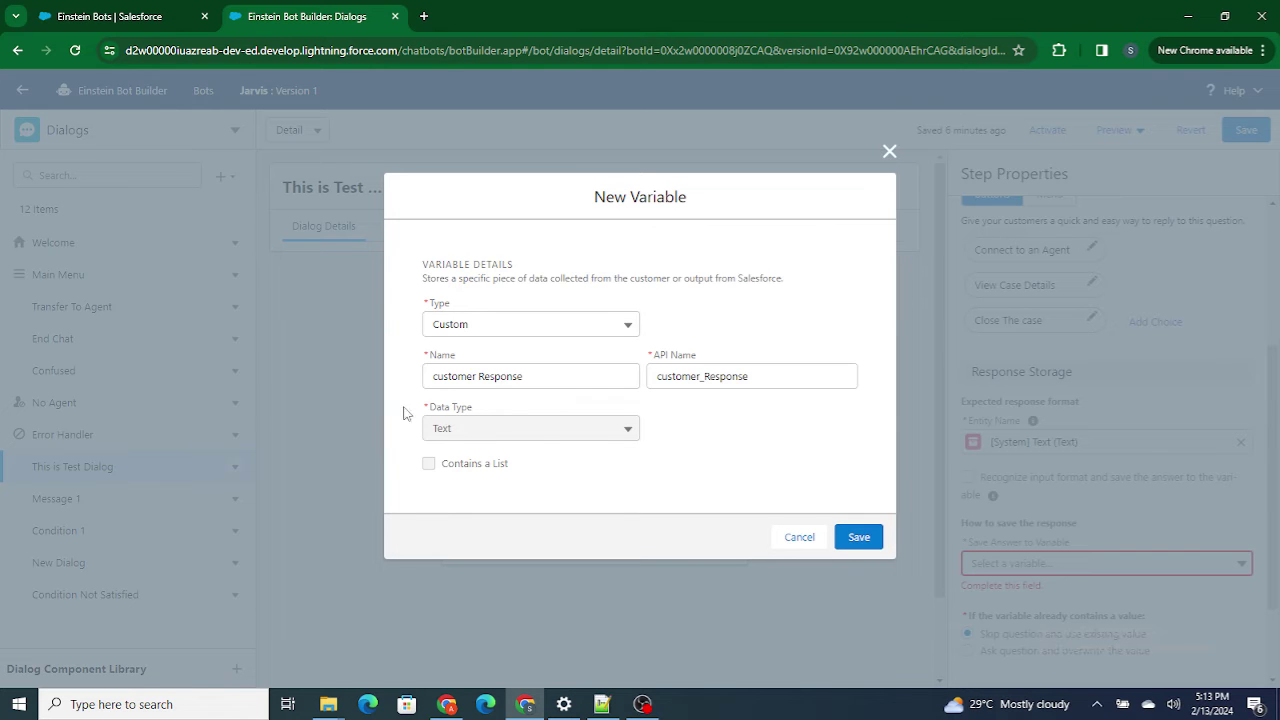
left_click(853, 540)
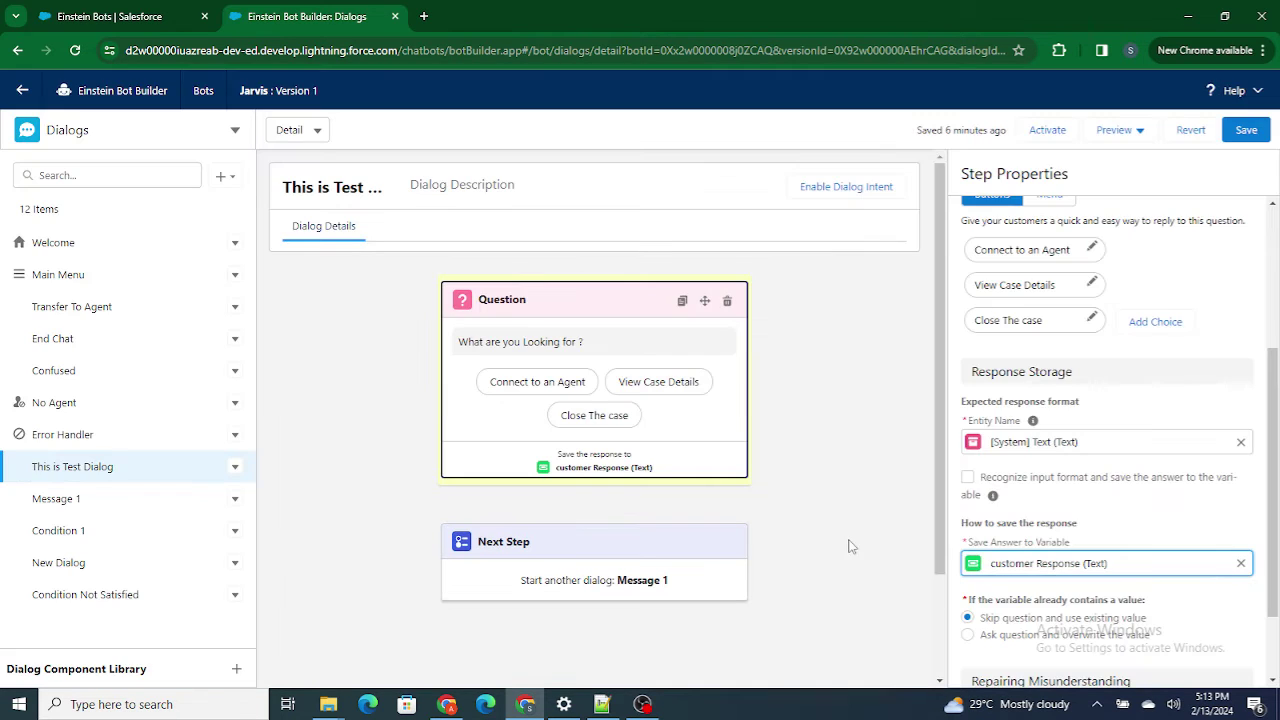
- Save the bot and launch the Text Preview chat
left_click(1116, 527)
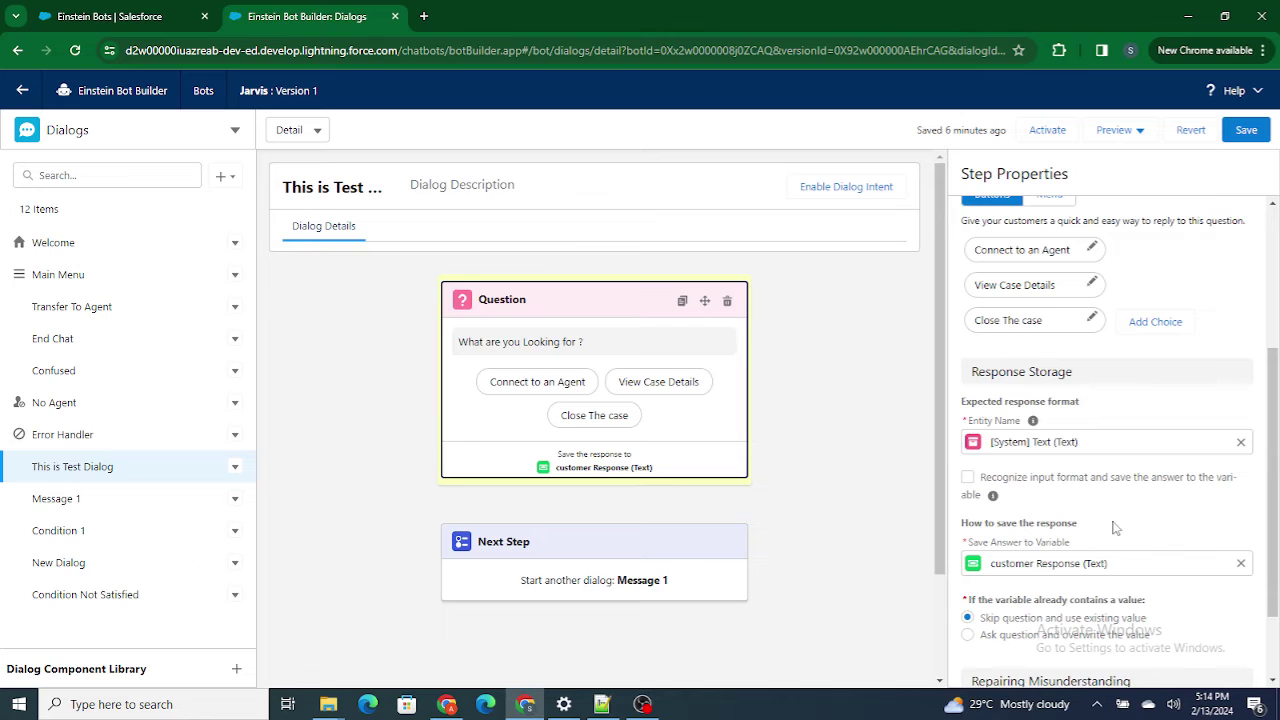
left_click_drag(1134, 567, 1003, 566)
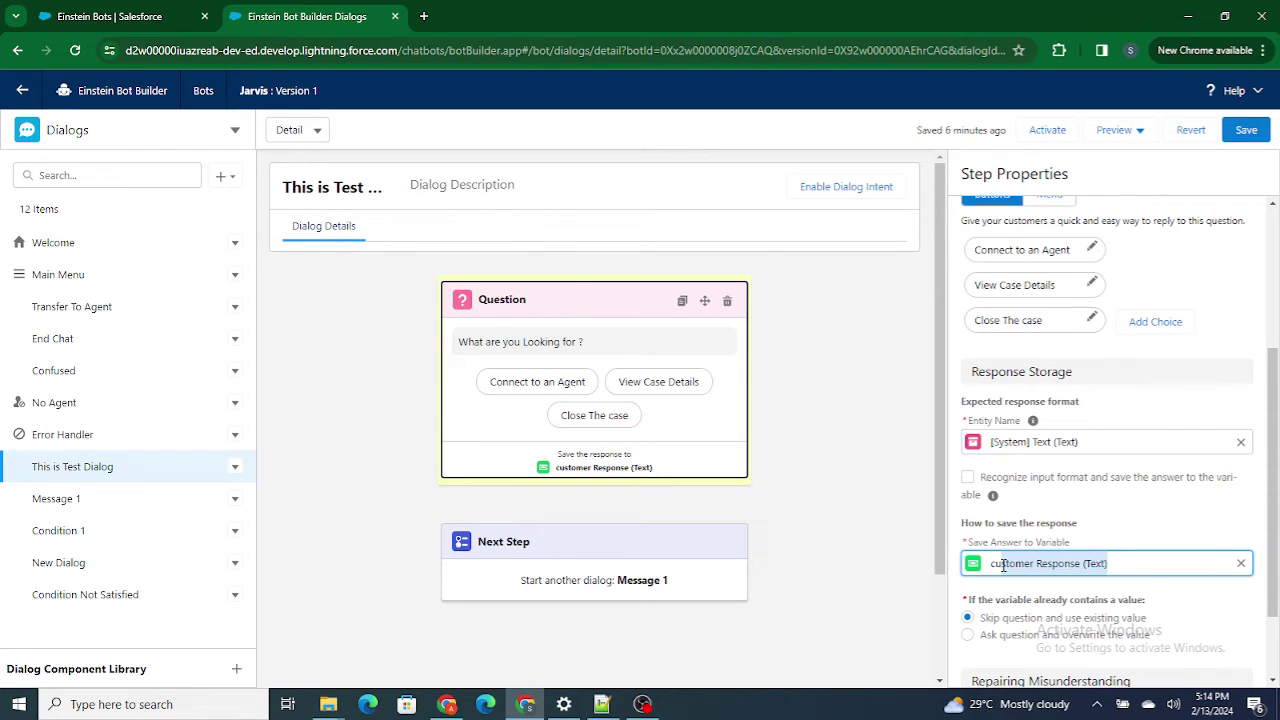
left_click(1095, 527)
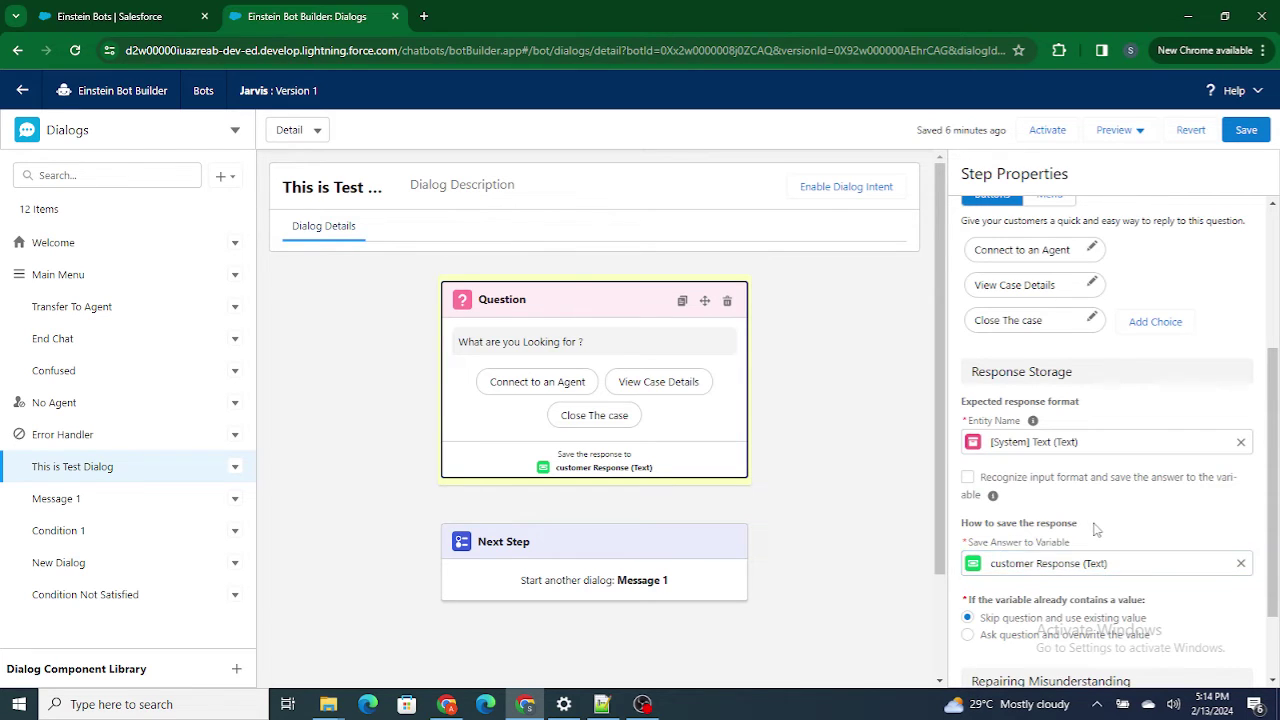
left_click(1246, 133)
left_click(1173, 130)
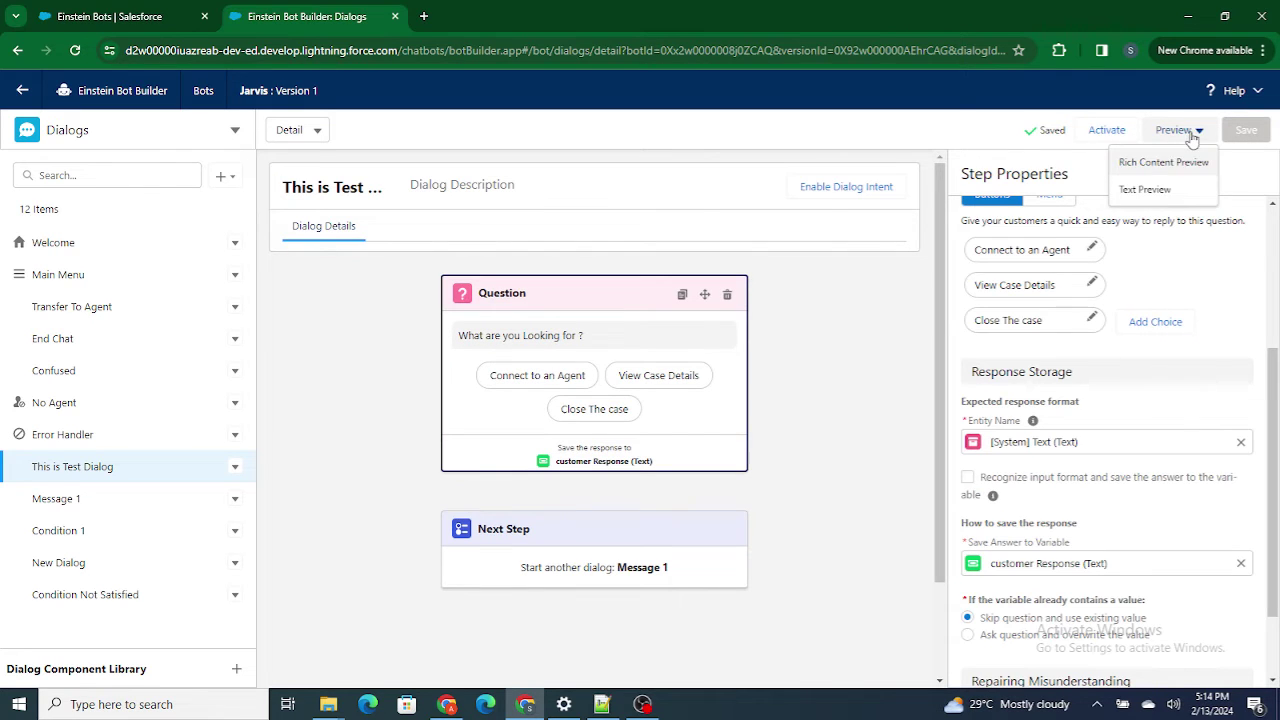
left_click(1133, 192)
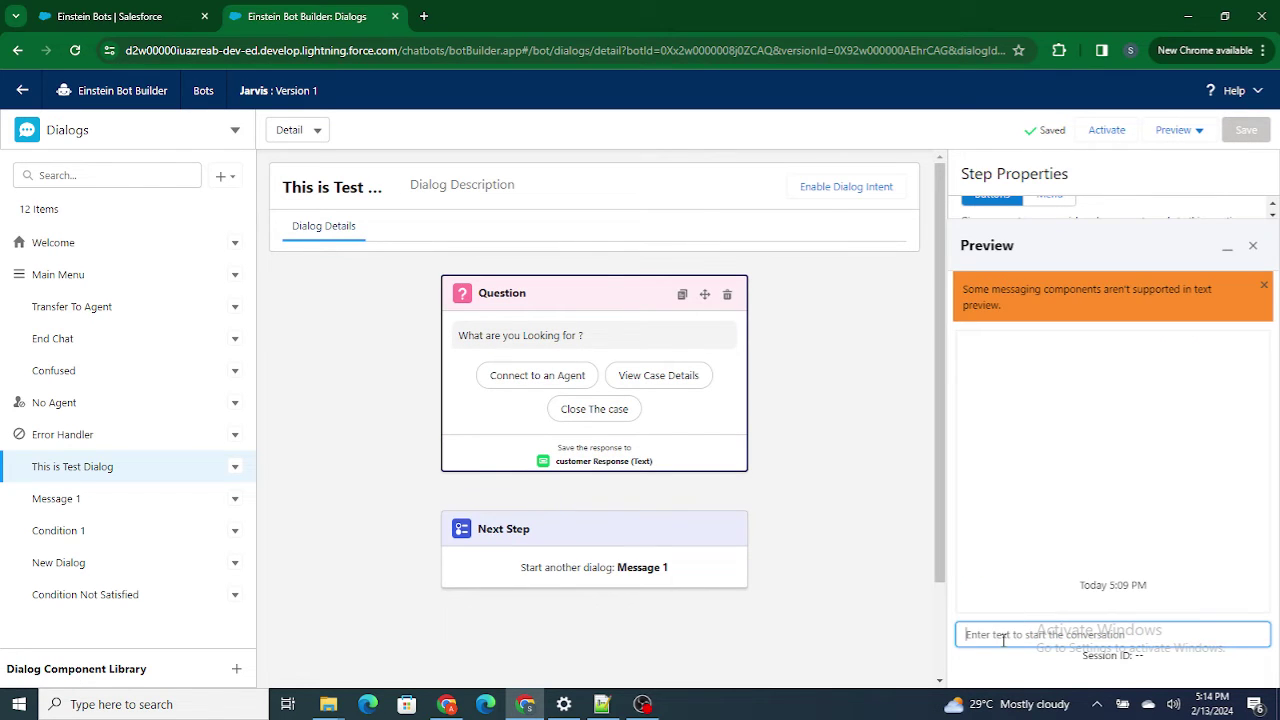
- Send 'Hi' and confirm Jarvis asks 'What are you Looking for ?' with three choices
type("Hi")
key("Return")
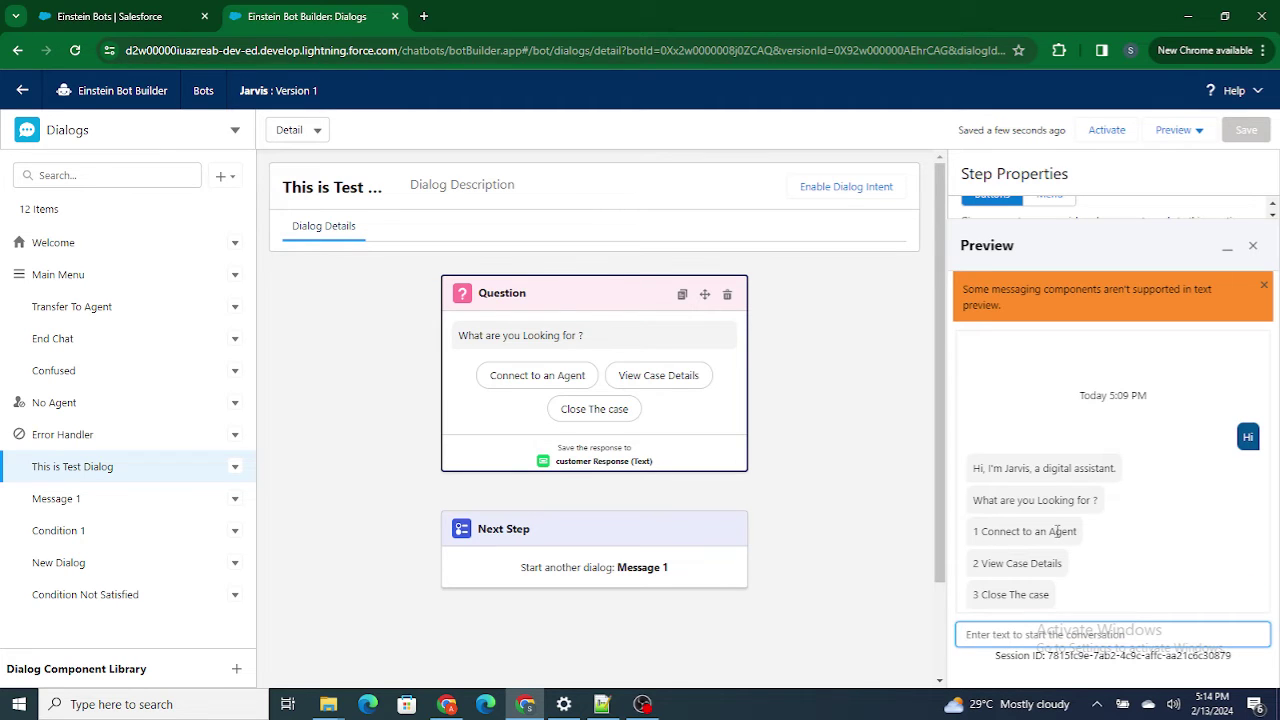
left_click_drag(971, 502, 1088, 506)
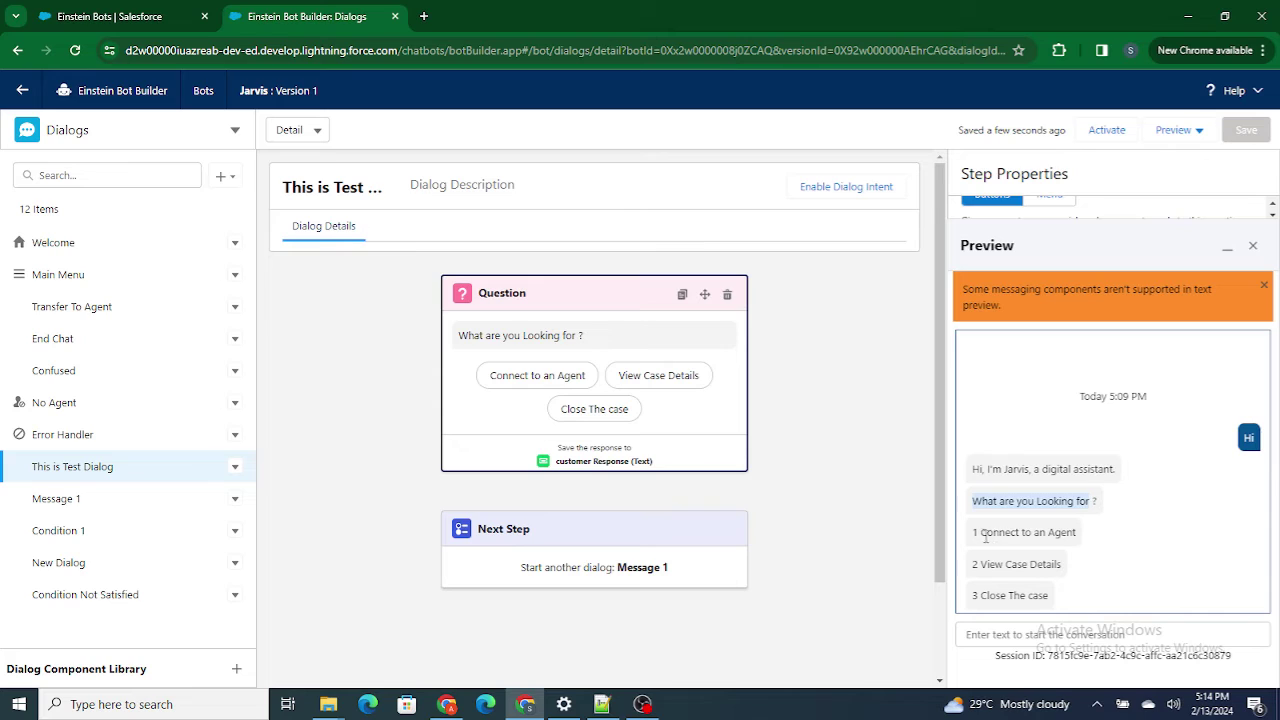
left_click_drag(993, 536, 1098, 538)
left_click_drag(990, 566, 1065, 576)
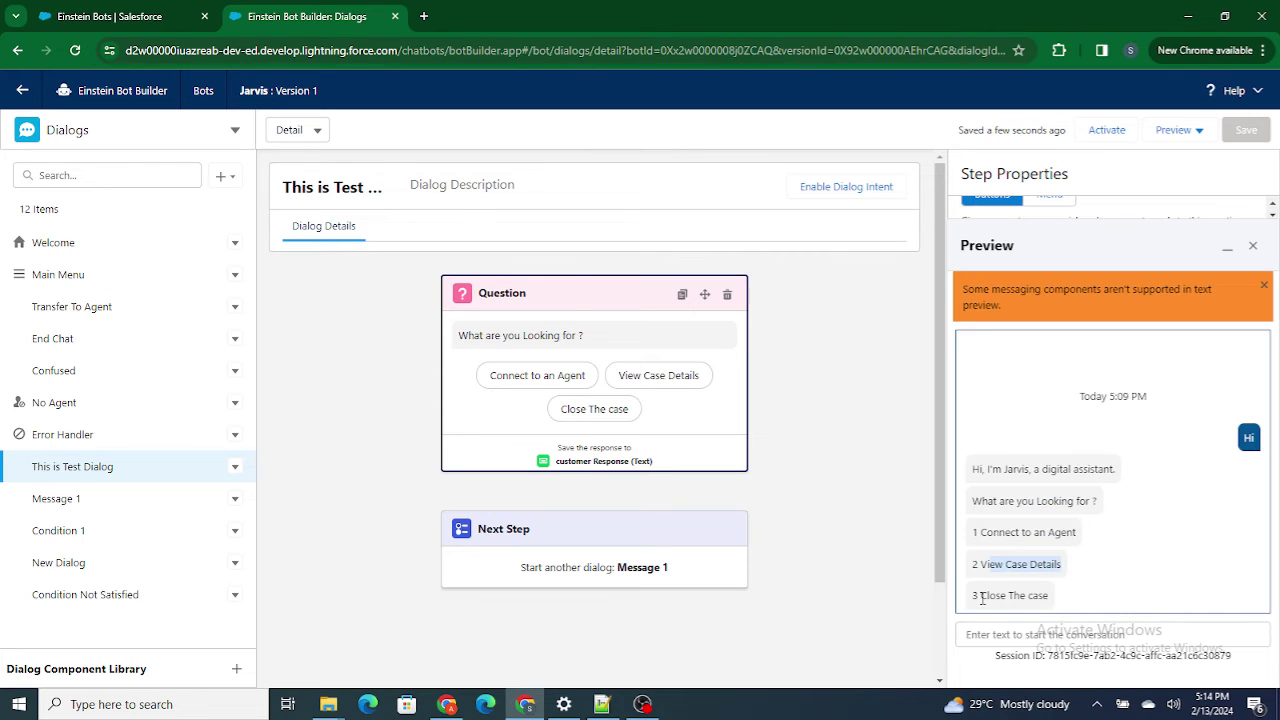
left_click_drag(982, 597, 1060, 598)
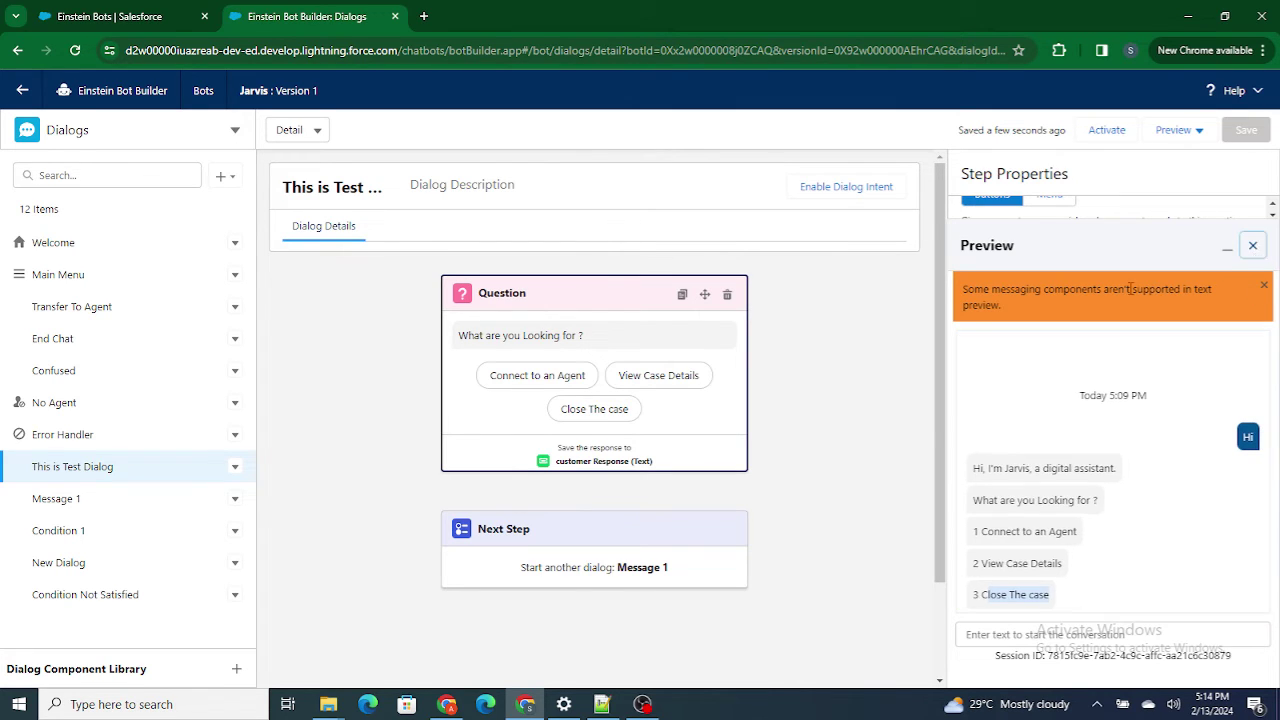
left_click(1252, 245)
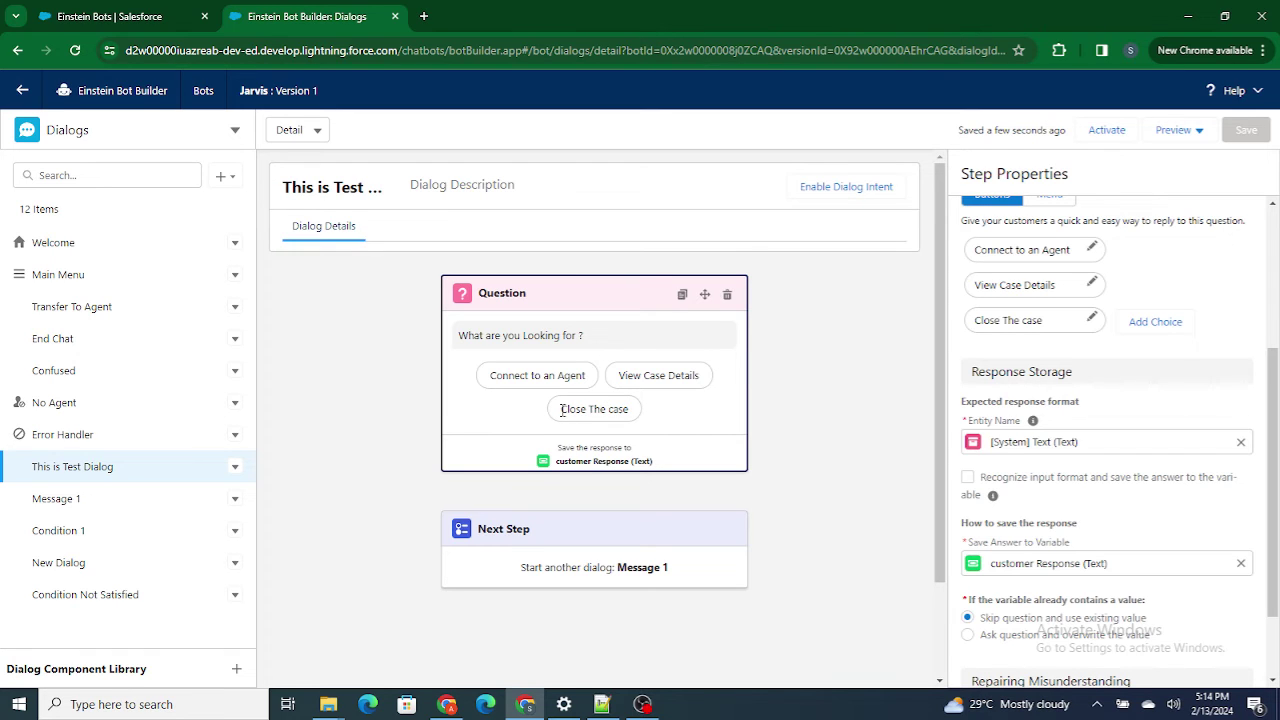
- Insert a Call Dialog rule step directly after the question step
left_click_drag(561, 410, 630, 411)
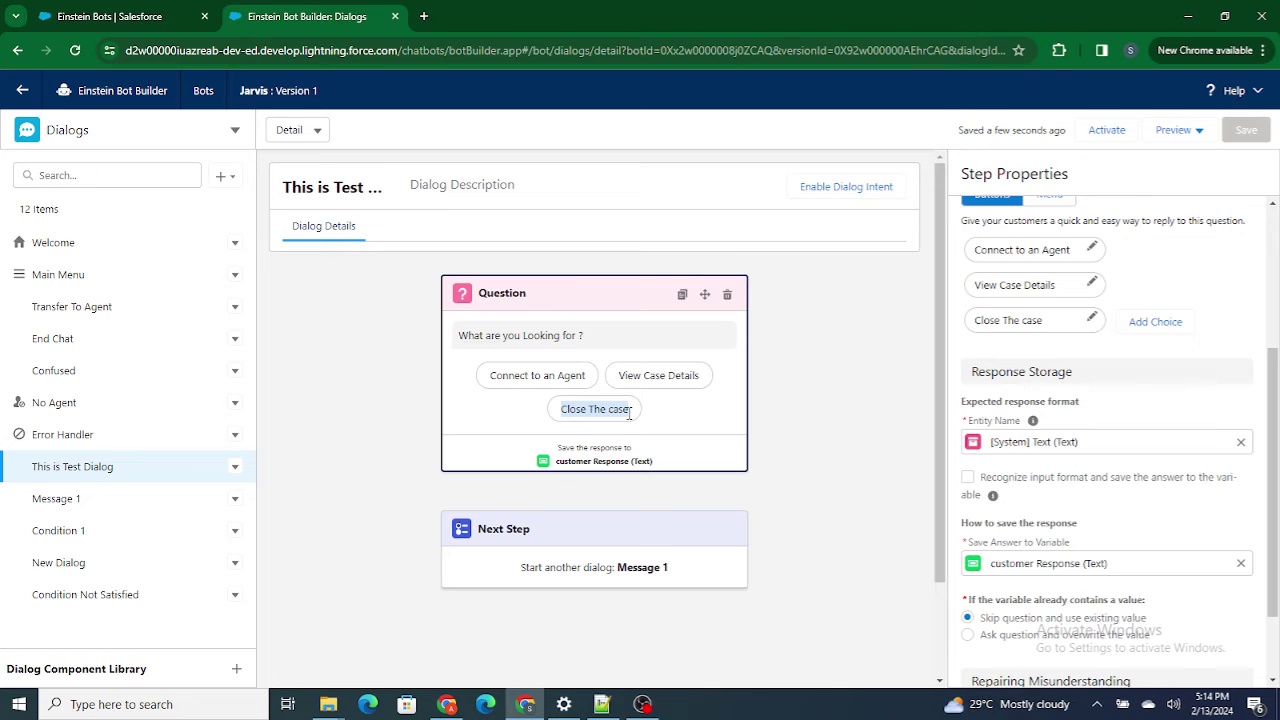
left_click(779, 407)
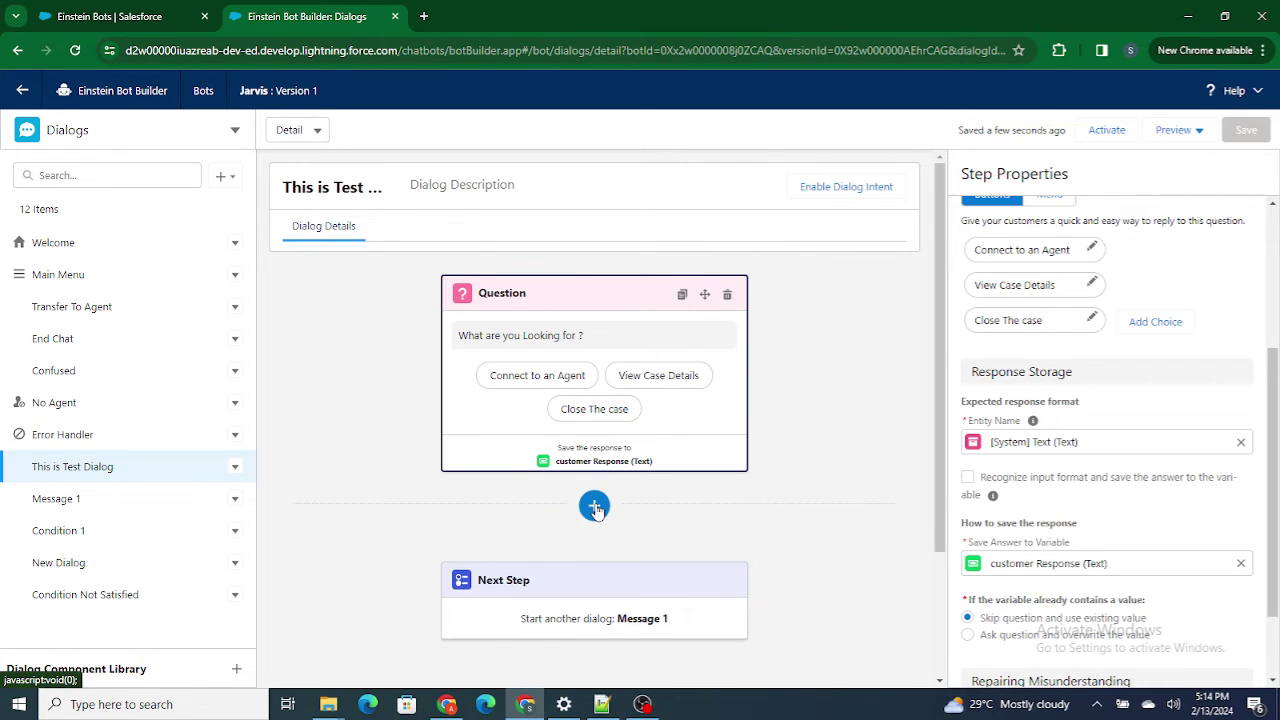
left_click(594, 506)
scroll(529, 626, "down", 10)
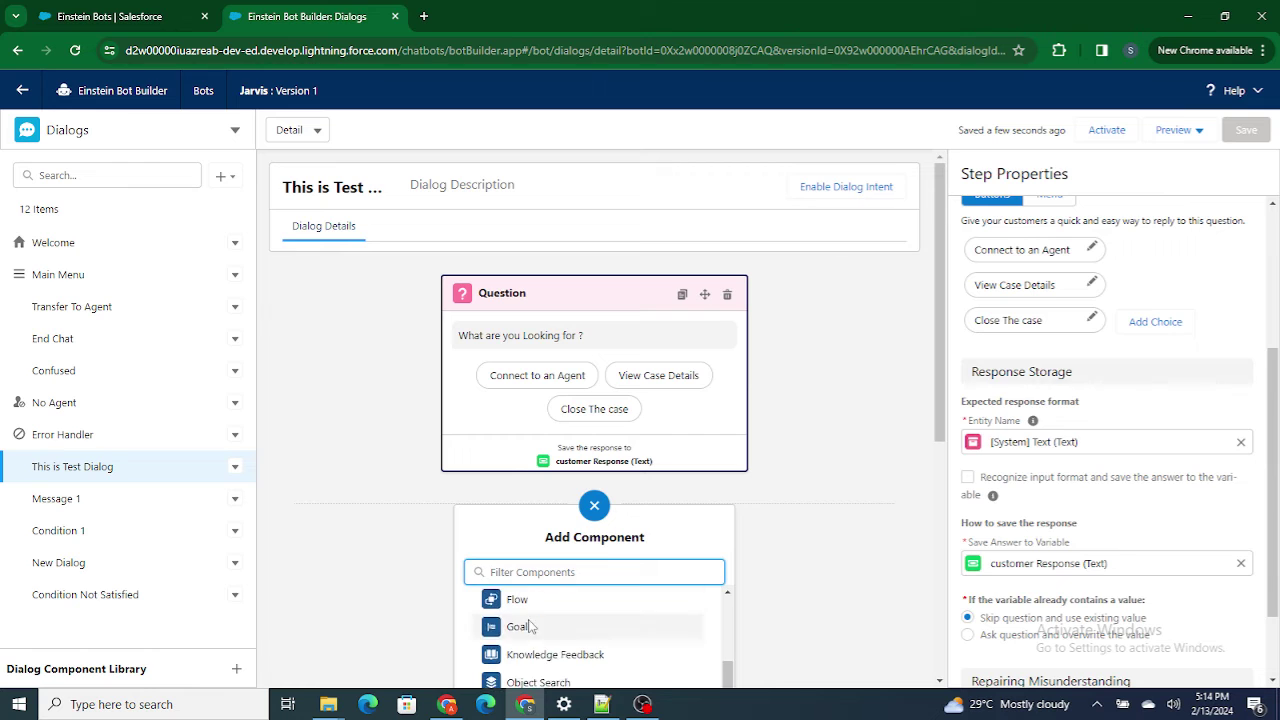
scroll(529, 625, "up", 1)
left_click(525, 619)
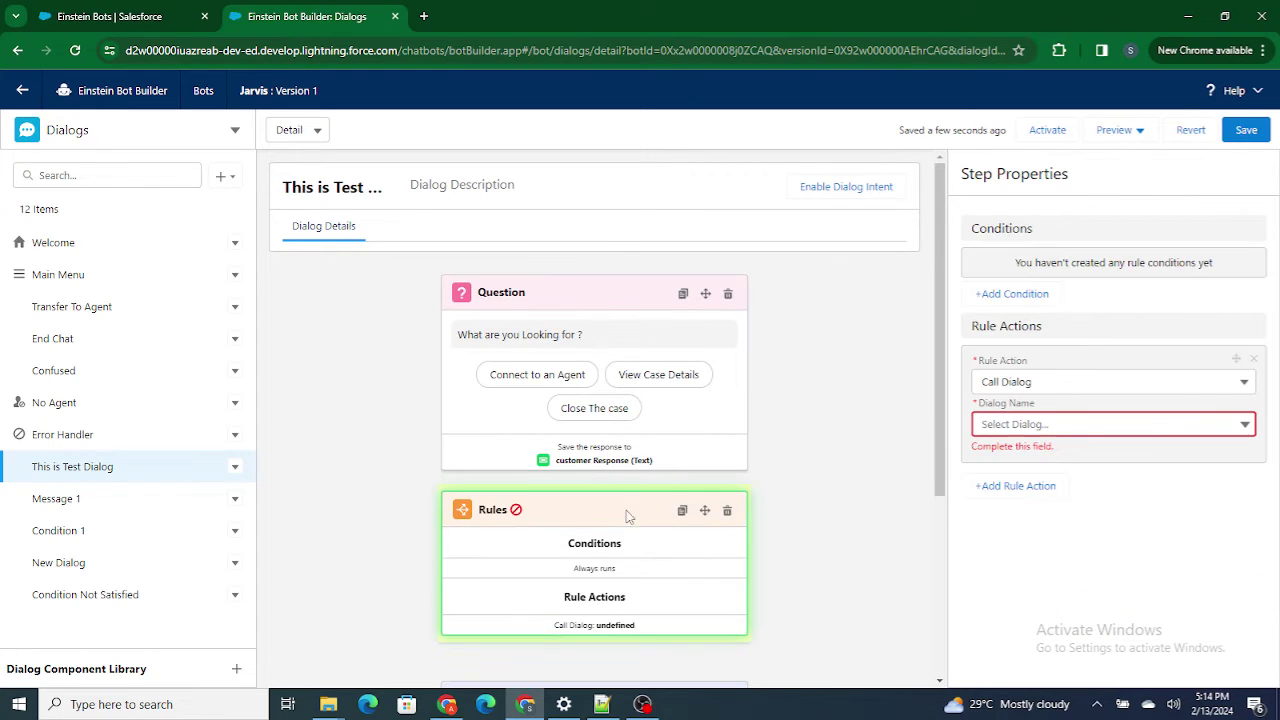
- Add a rule condition on the customer Response variable using the Equals operator
left_click(1012, 293)
left_click(997, 286)
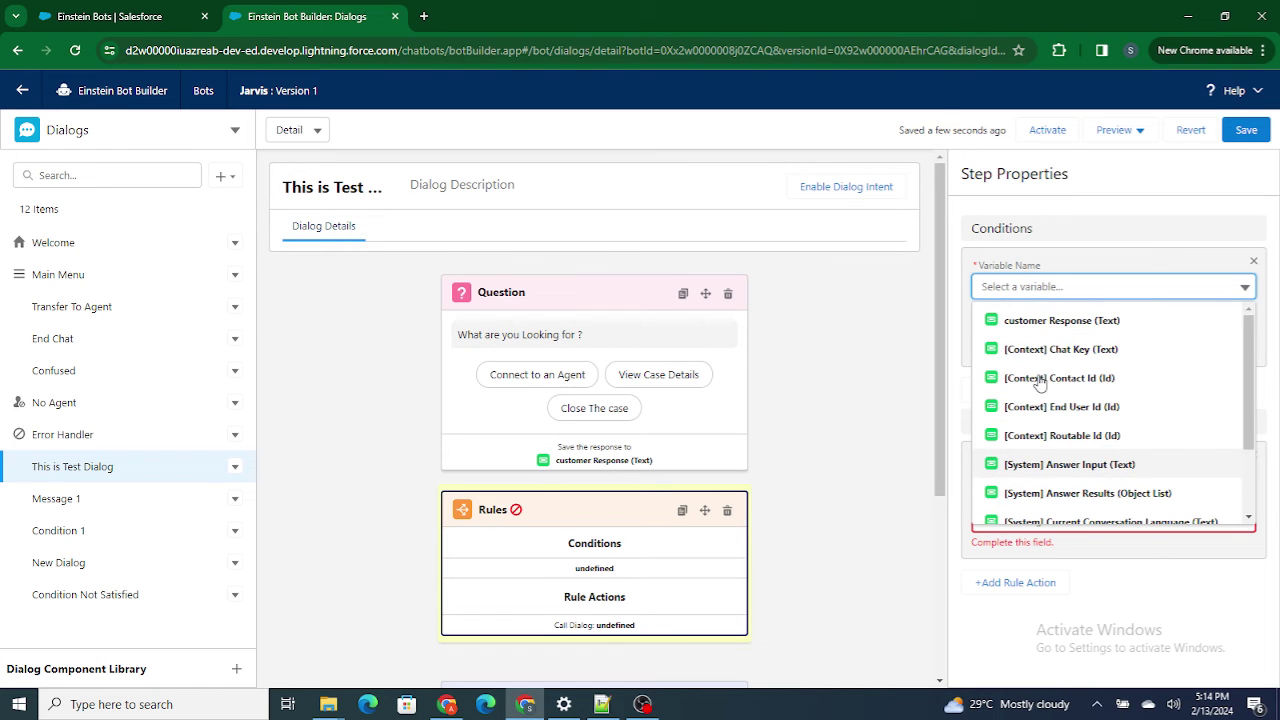
left_click(1062, 320)
left_click(1015, 333)
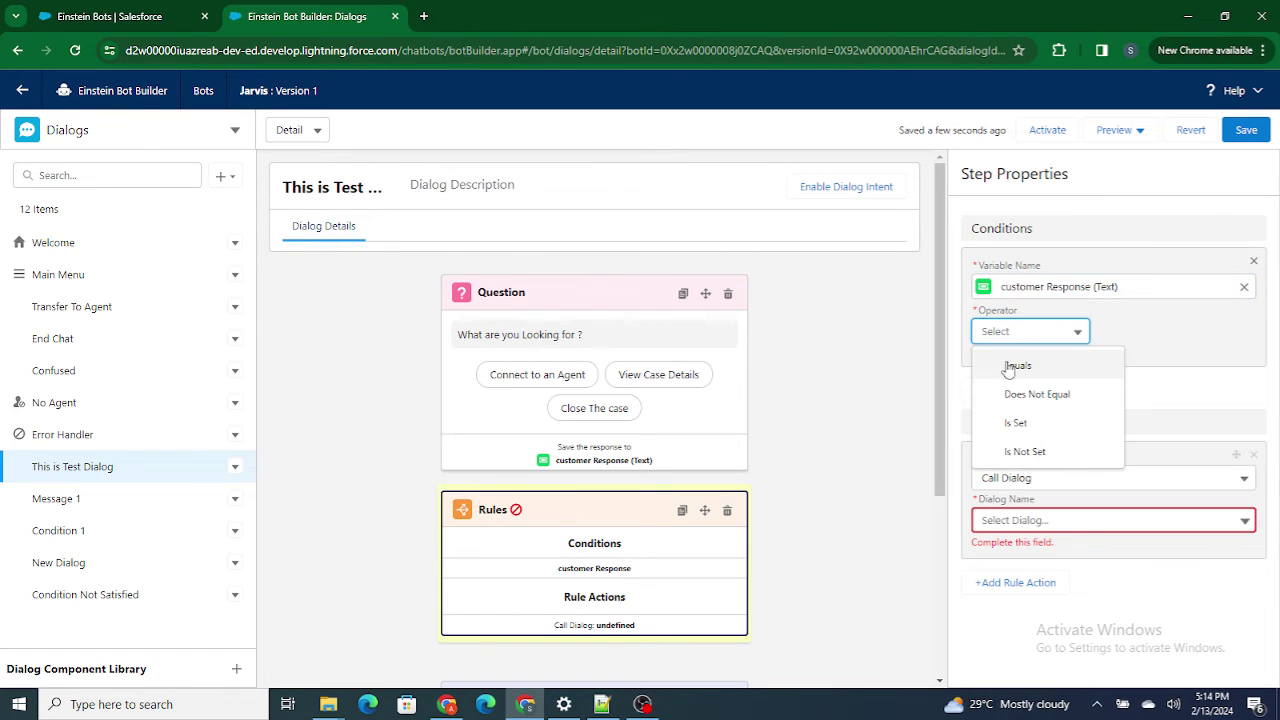
left_click(1009, 375)
- Enter 'Close The case' as the condition's comparison value
left_click(1128, 333)
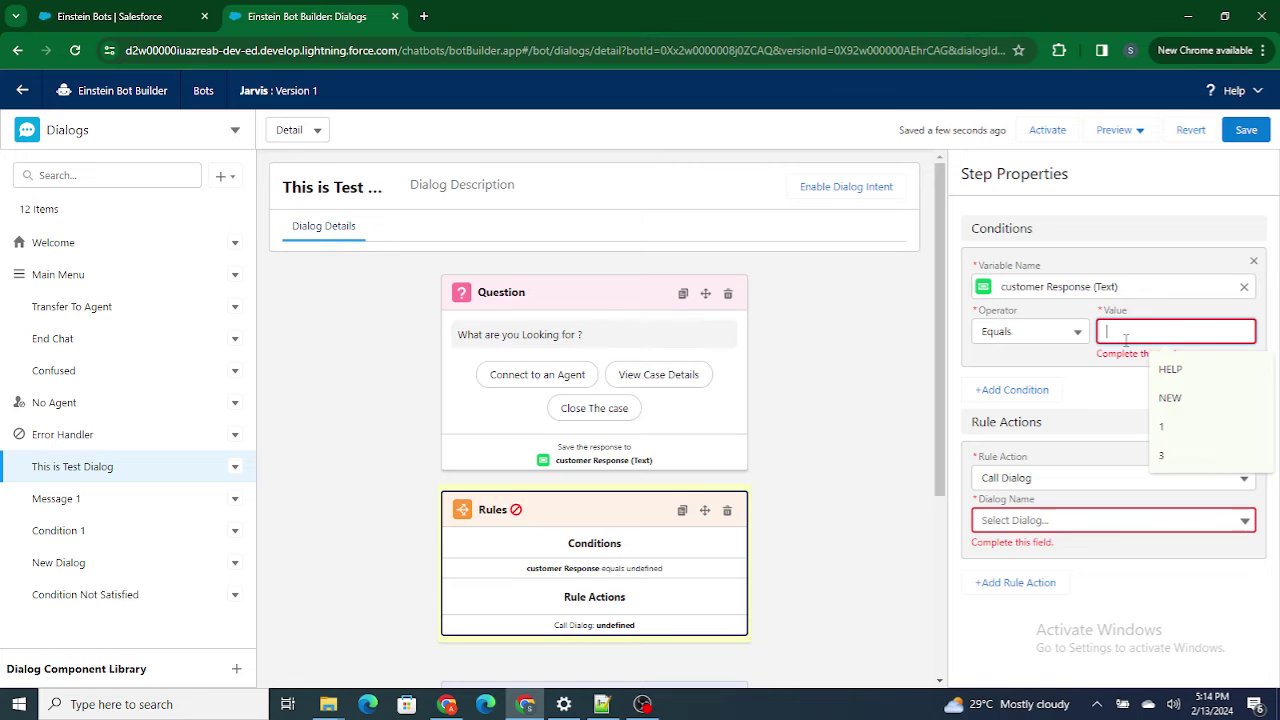
type("Cls")
key("BackSpace")
type("ose the")
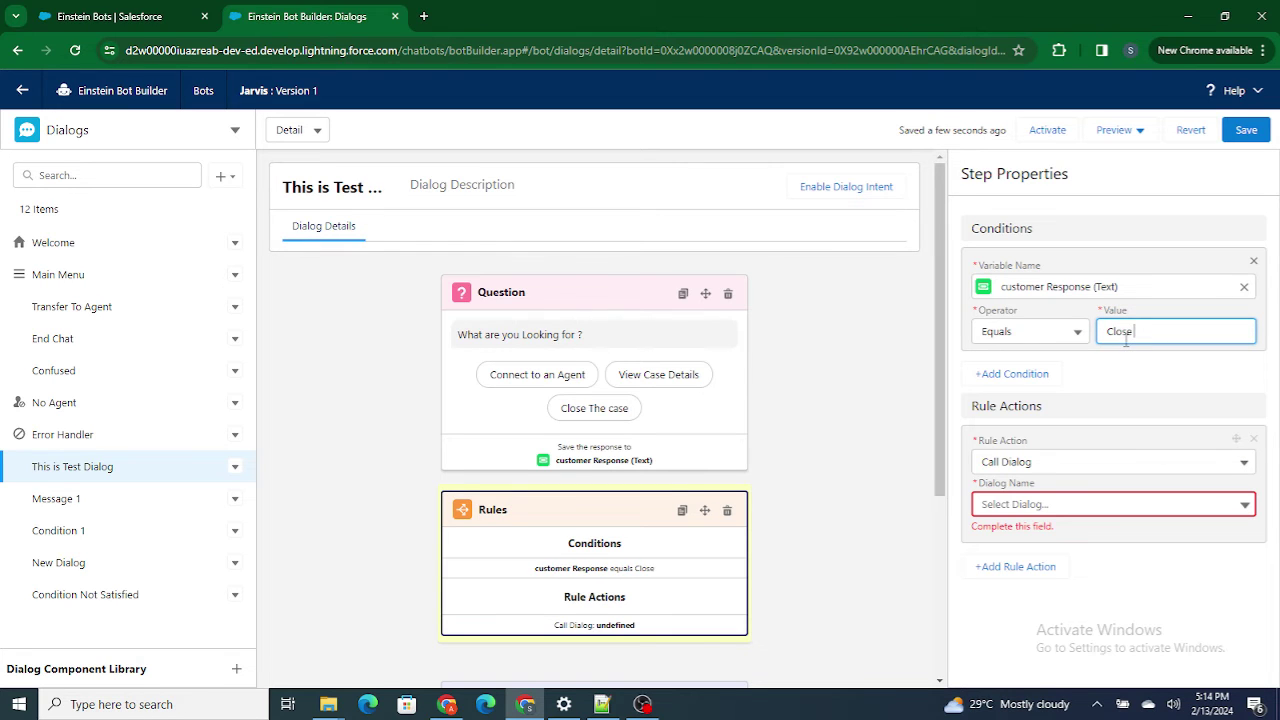
key("BackSpace")
key("BackSpace")
key("BackSpace")
key("BackSpace")
type("The Case")
key("BackSpace")
key("BackSpace")
key("BackSpace")
key("BackSpace")
type("case")
left_click(1142, 358)
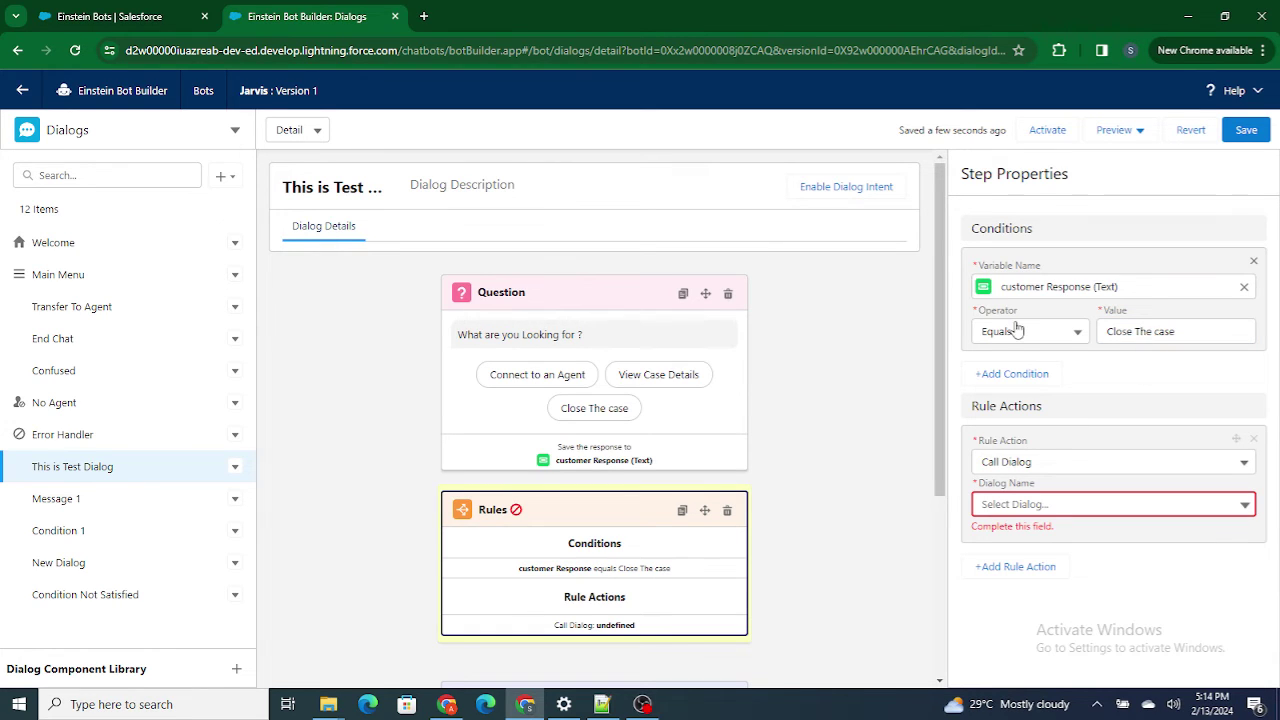
left_click(1045, 503)
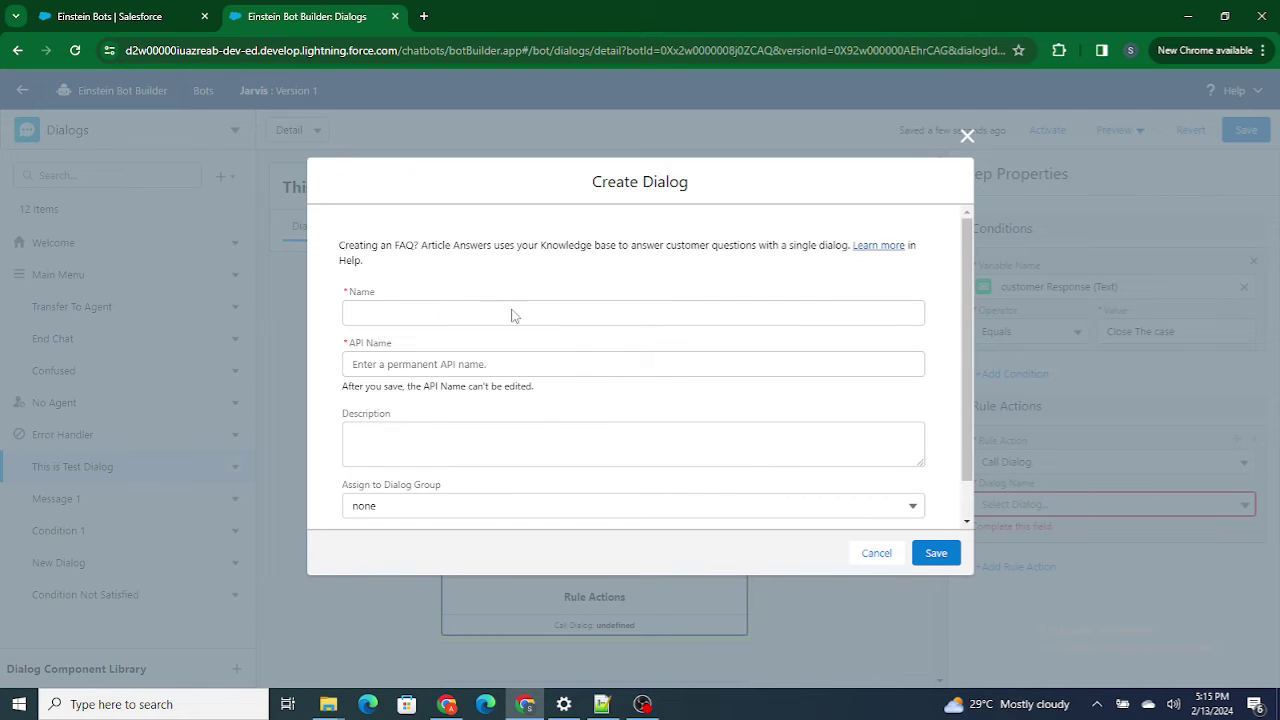
- Create a new dialog named 'close the case' for the rule to call
left_click(489, 311)
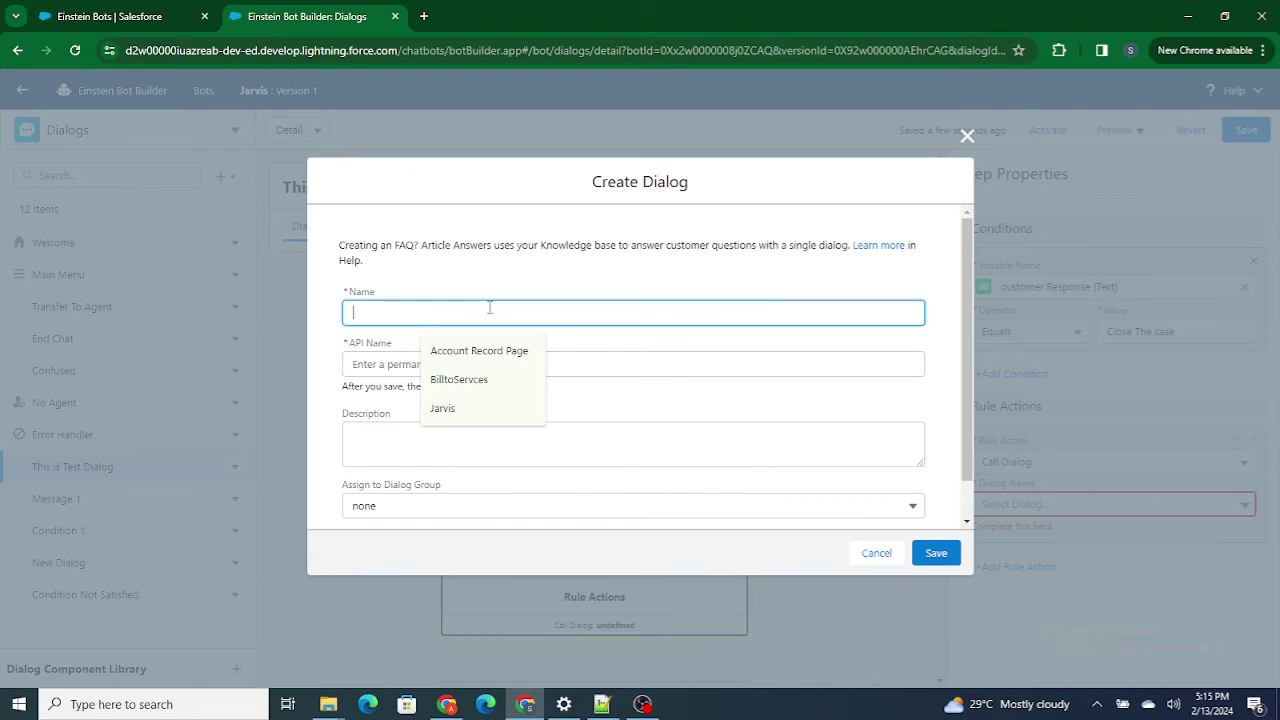
type("clos")
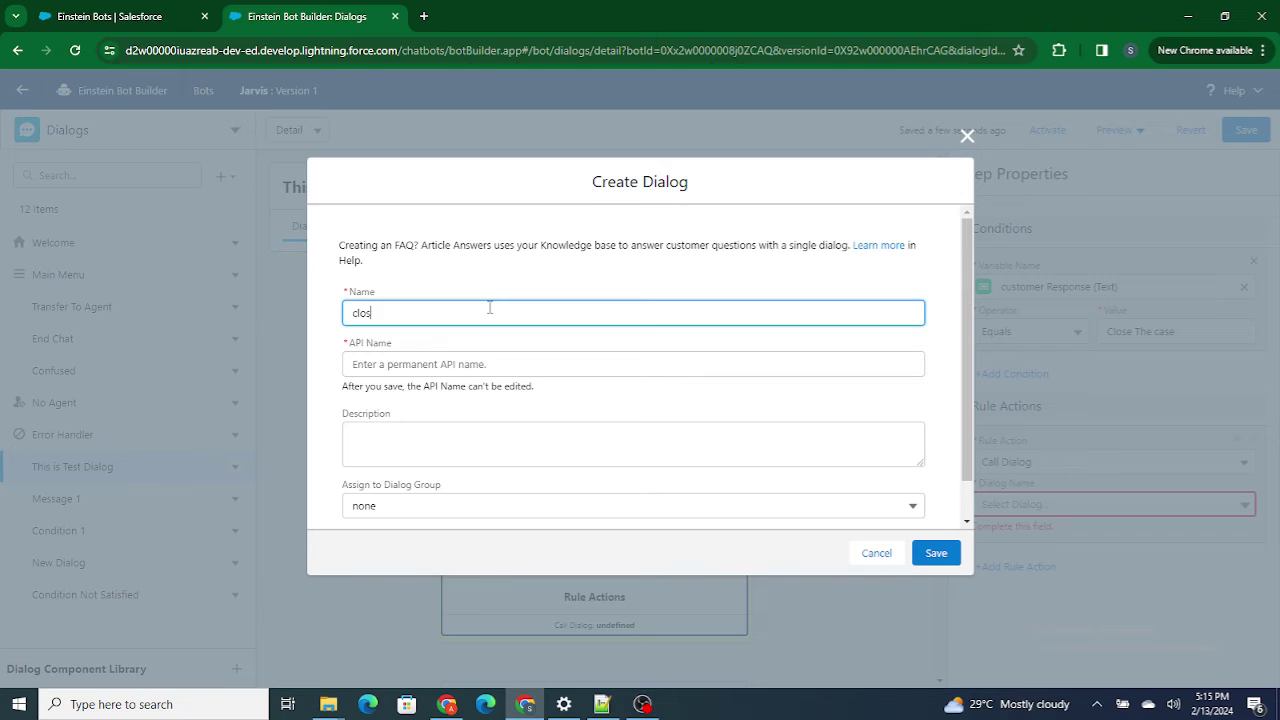
left_click(500, 300)
left_click(936, 554)
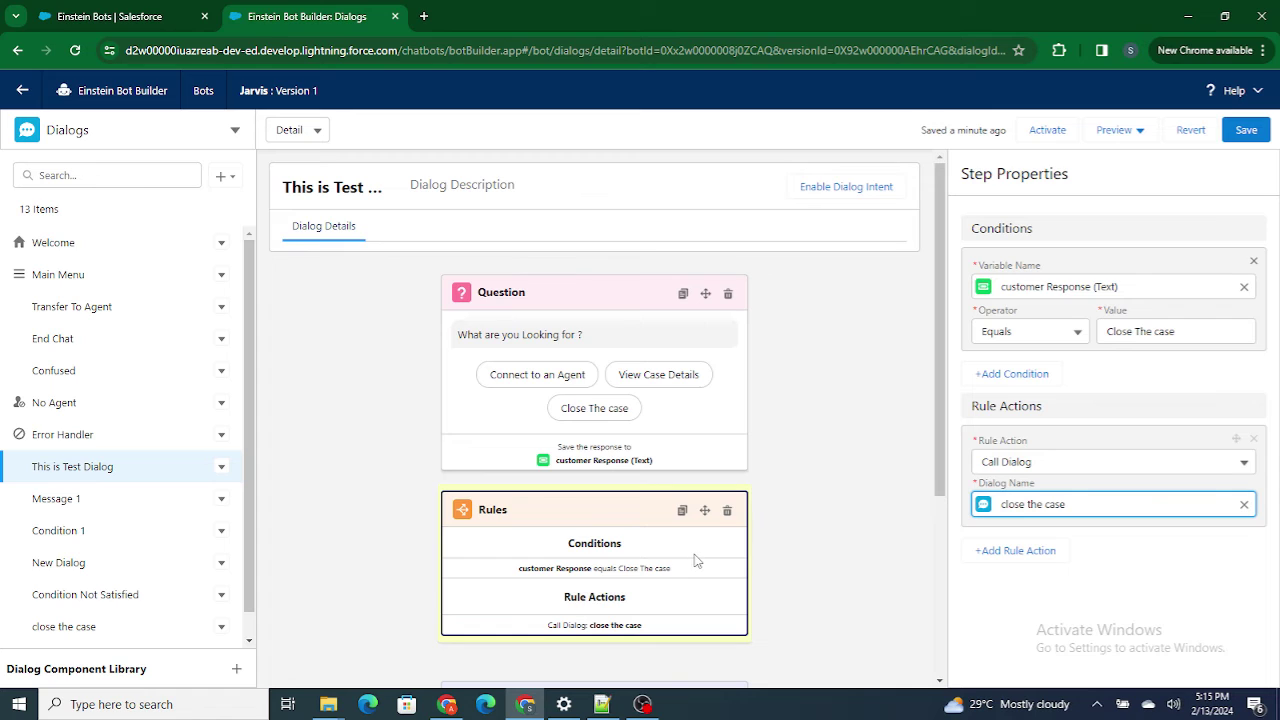
- Save the bot, review the rule's Call Dialog action, and open the close the case dialog
left_click(1262, 130)
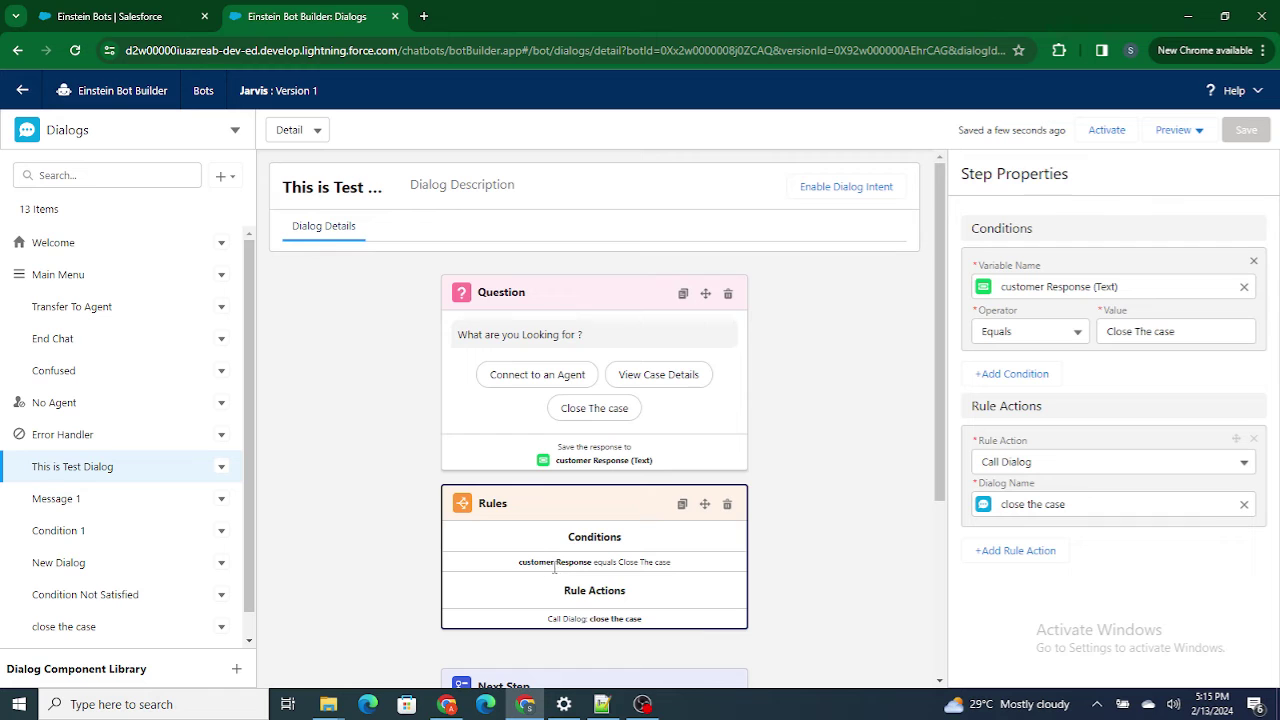
left_click_drag(530, 567, 682, 563)
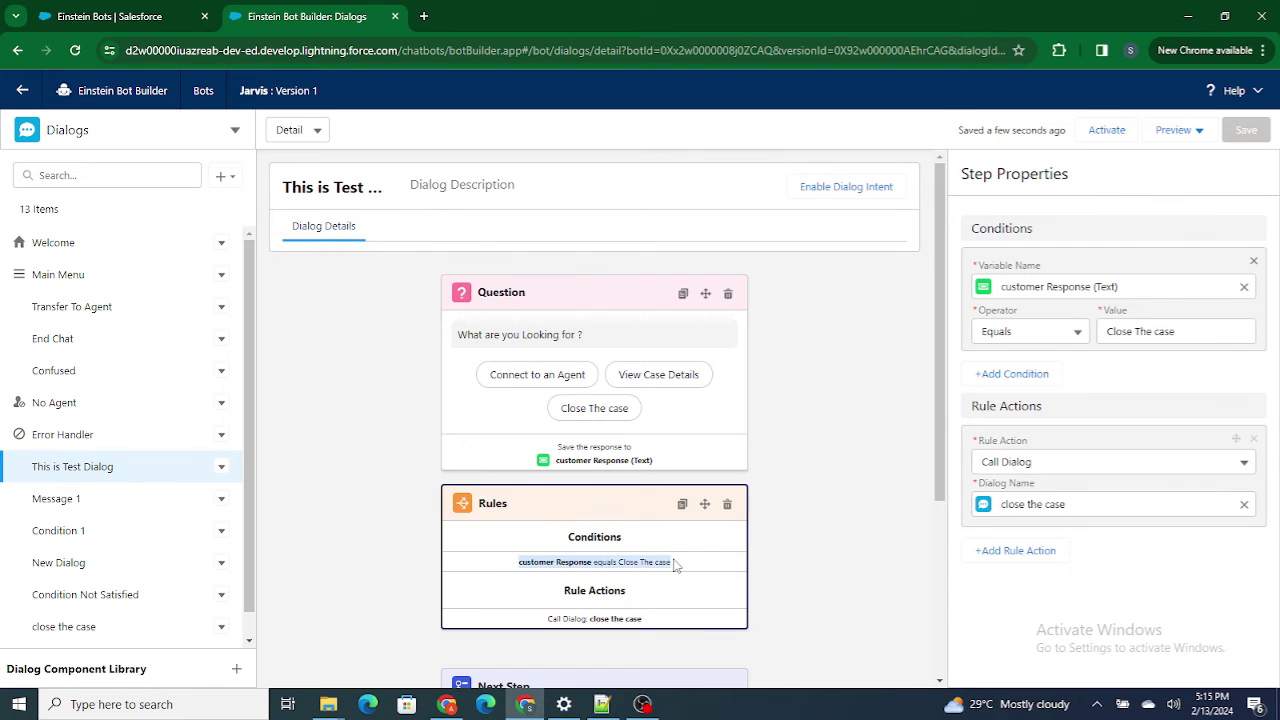
scroll(680, 560, "down", 1)
left_click(626, 520)
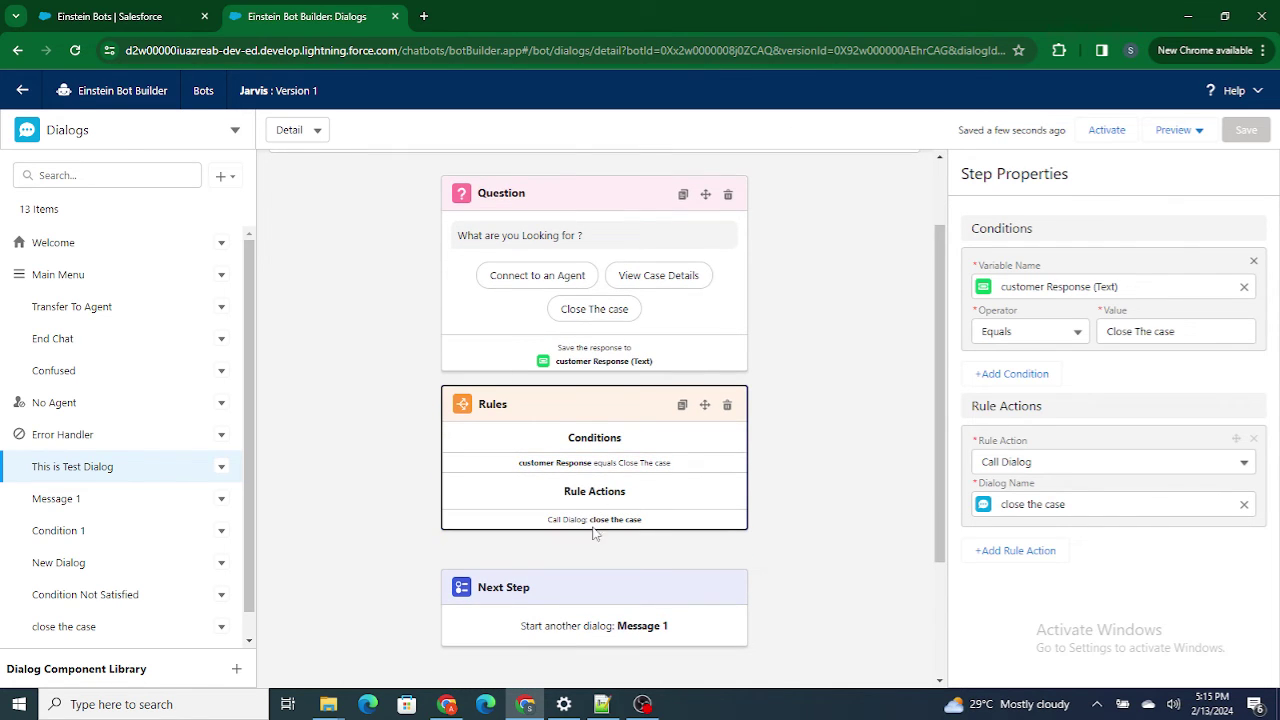
left_click_drag(590, 520, 680, 530)
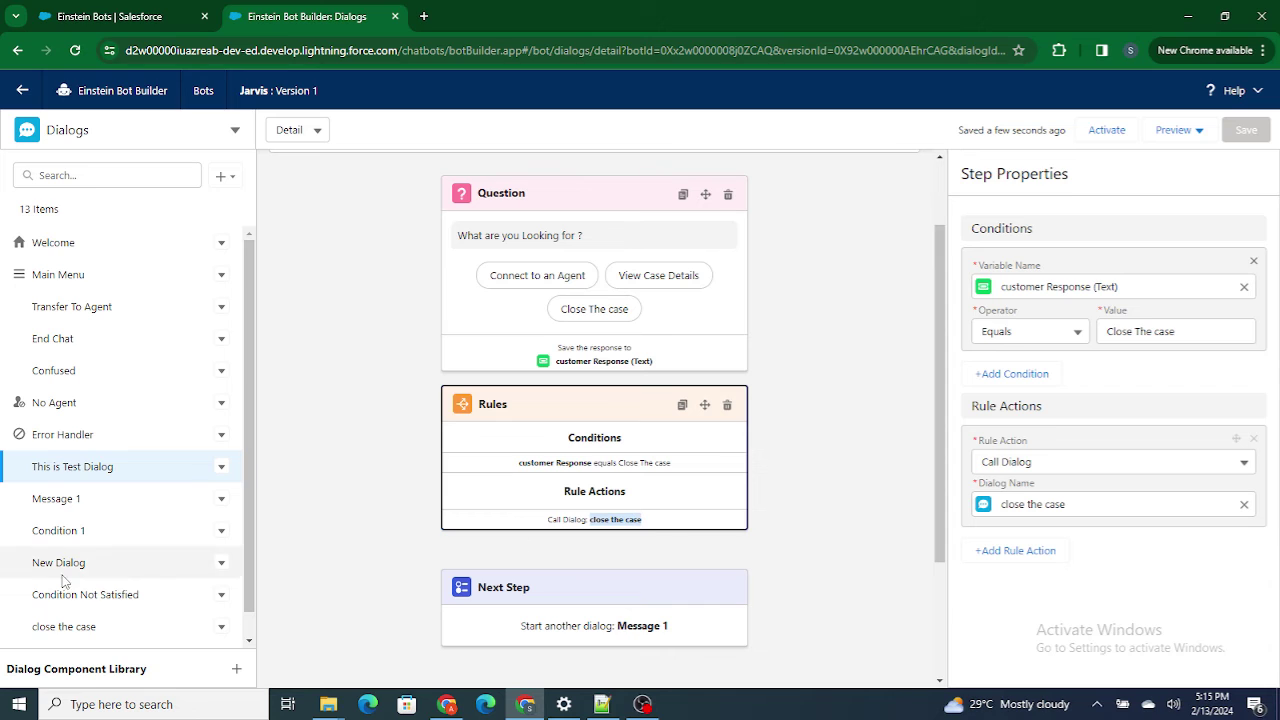
left_click(63, 628)
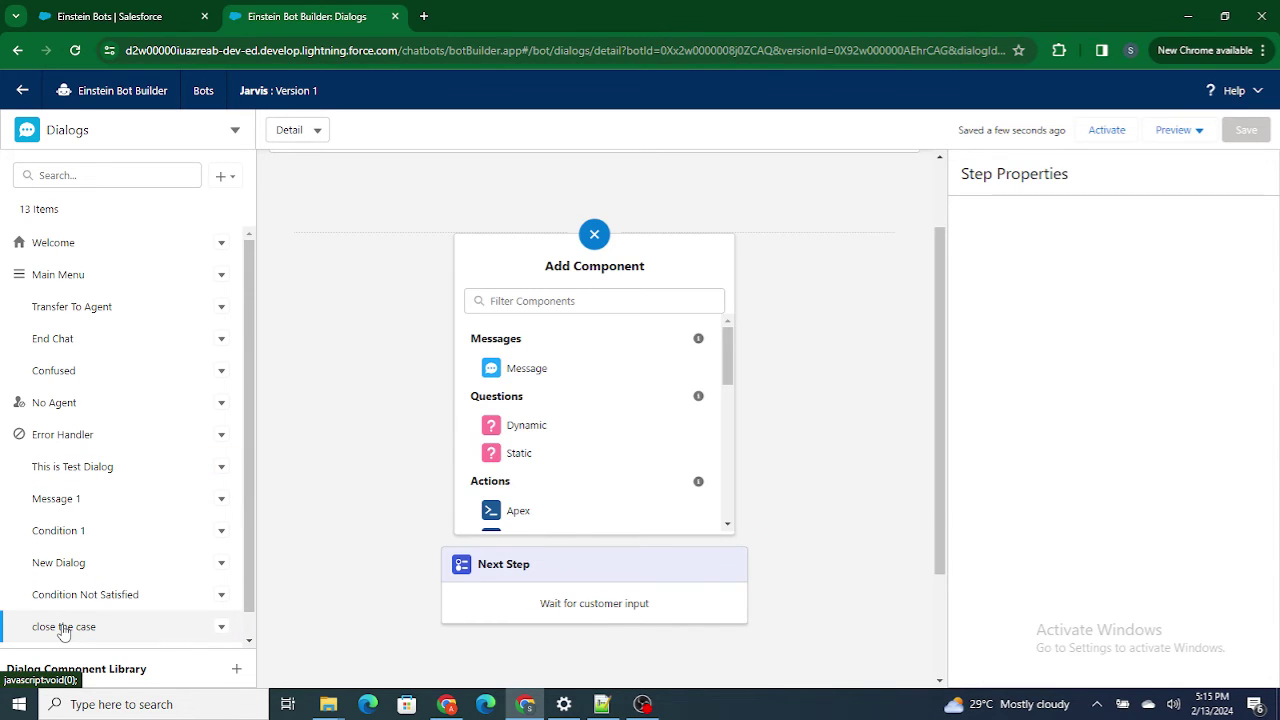
- Add a Static question step asking 'Please Provide the Case Number' to close the case
left_click(522, 455)
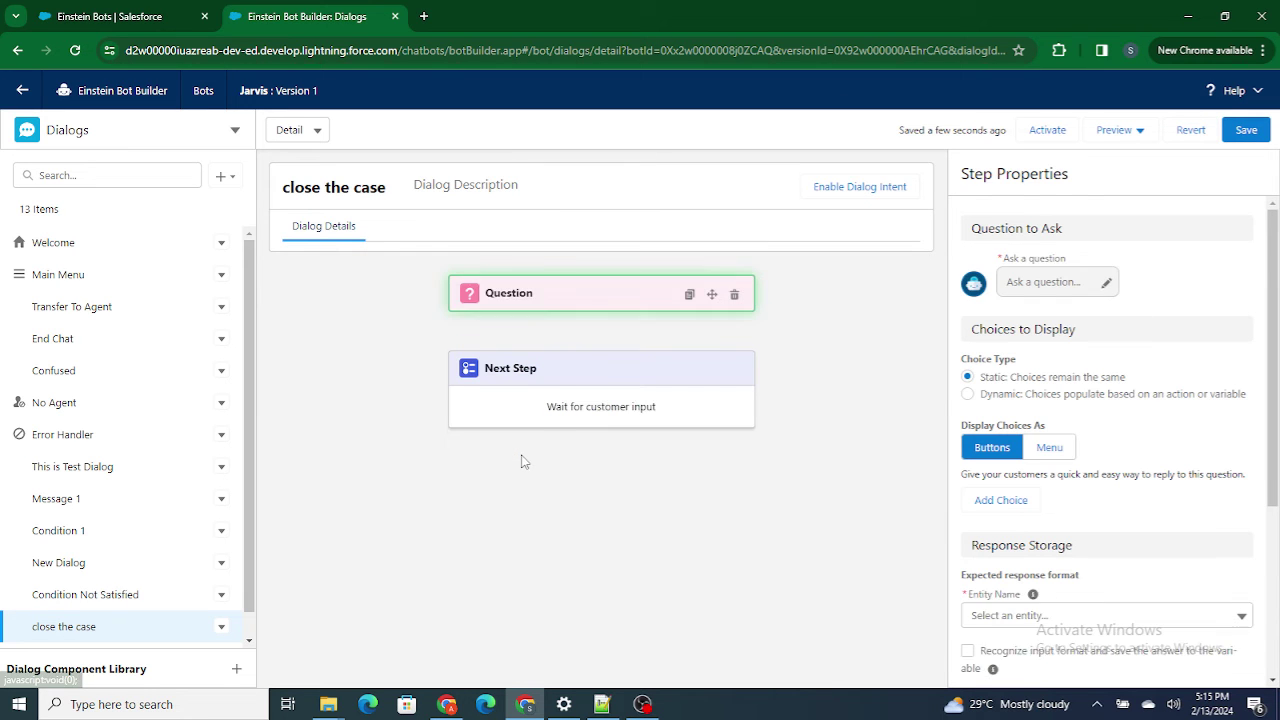
left_click(1079, 281)
type("Pl")
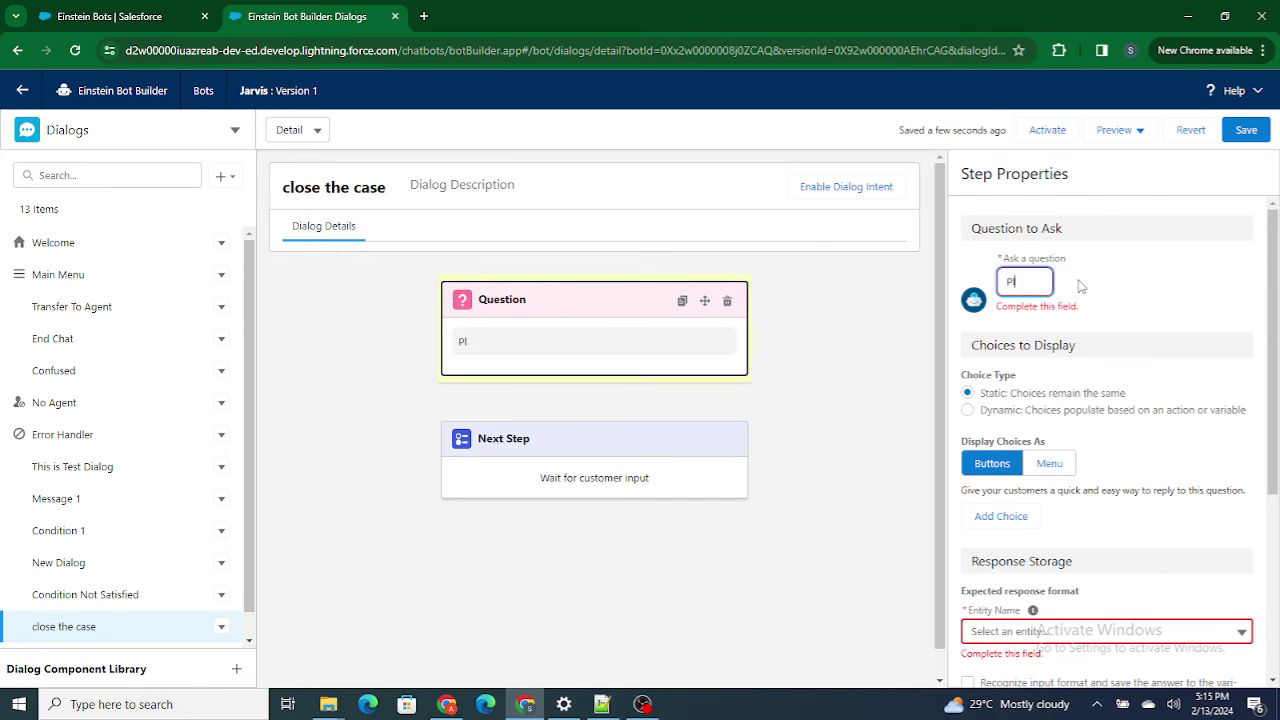
type("ease Provide")
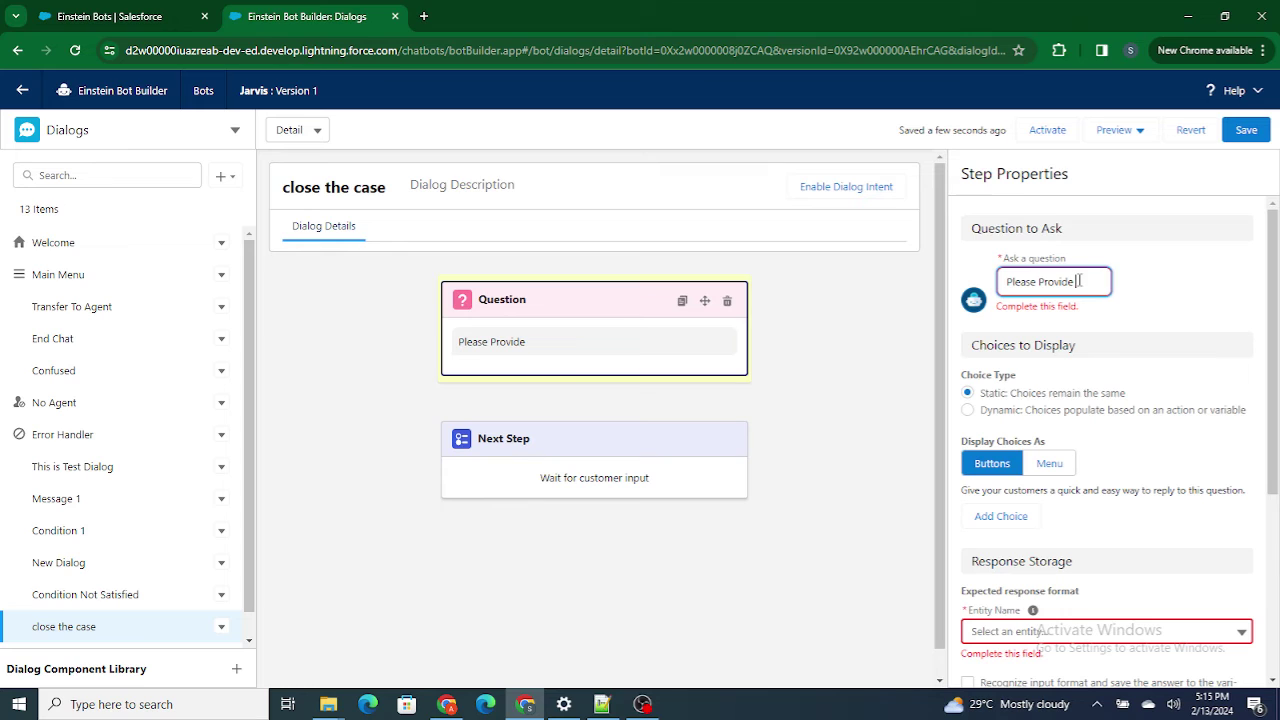
type(" the Case Number")
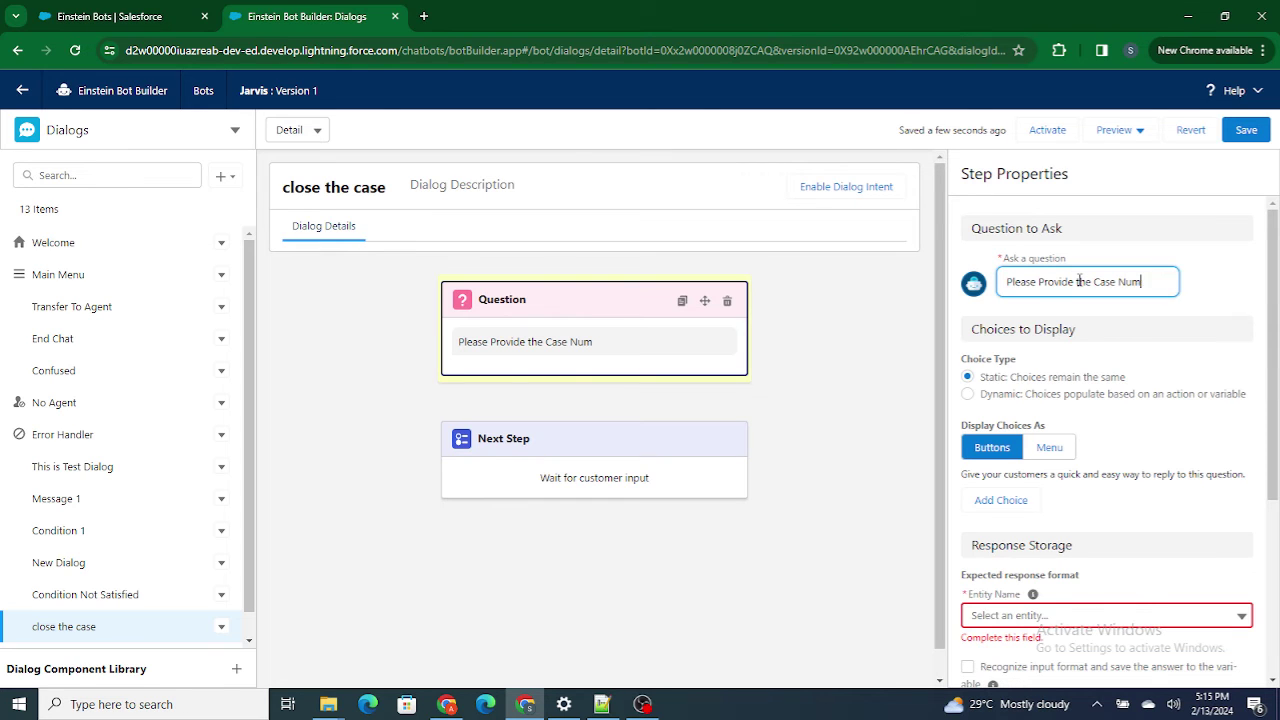
left_click(1241, 268)
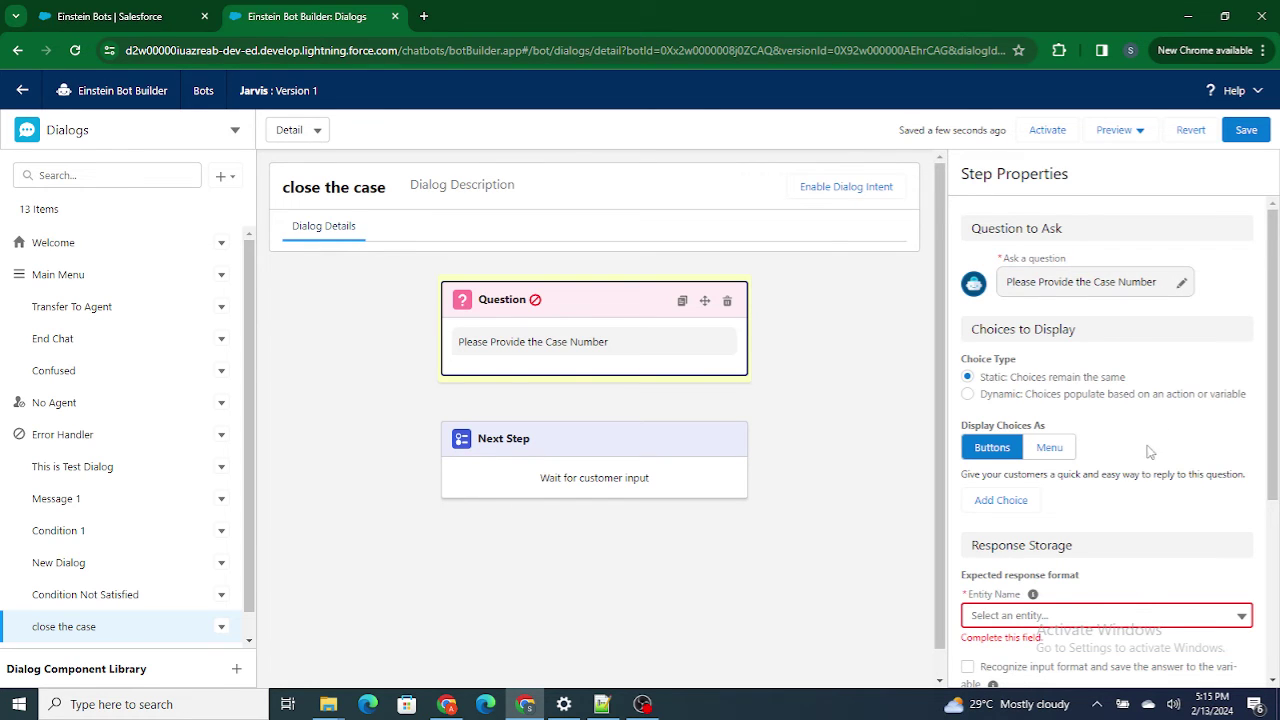
scroll(1133, 472, "down", 2)
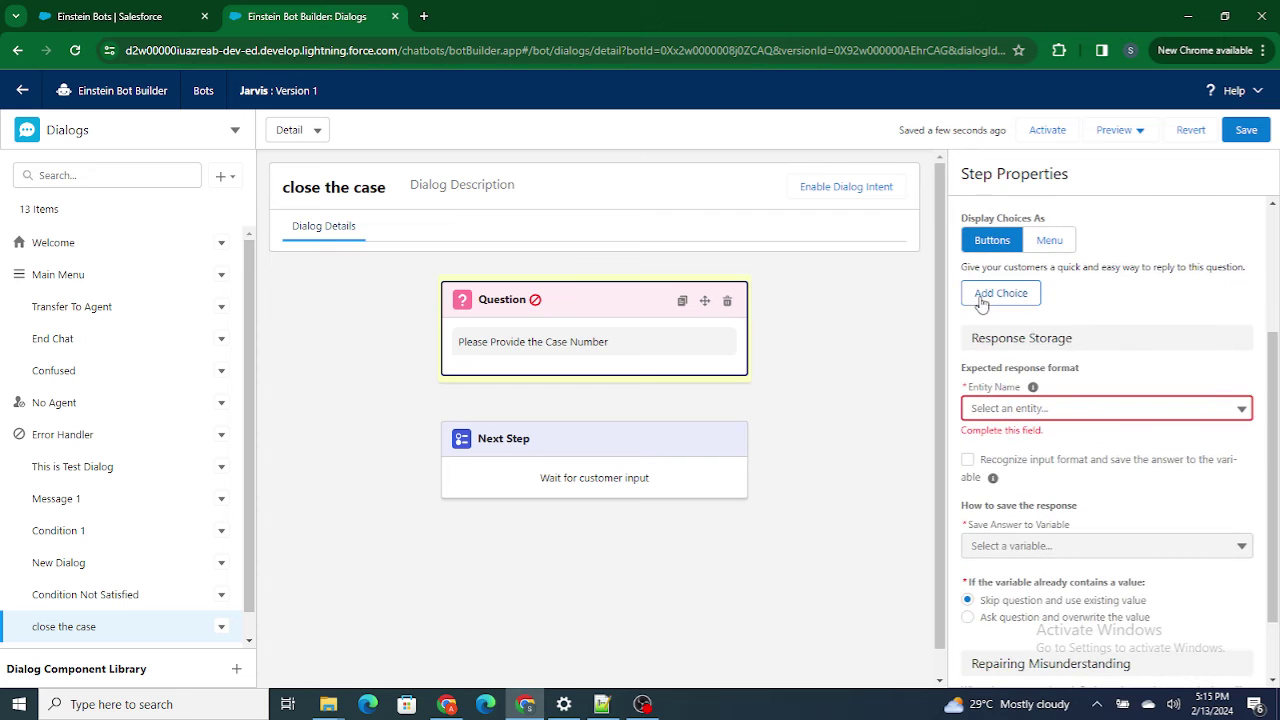
- Accept the answer as [System] Text and store it in a new text variable
left_click(1083, 404)
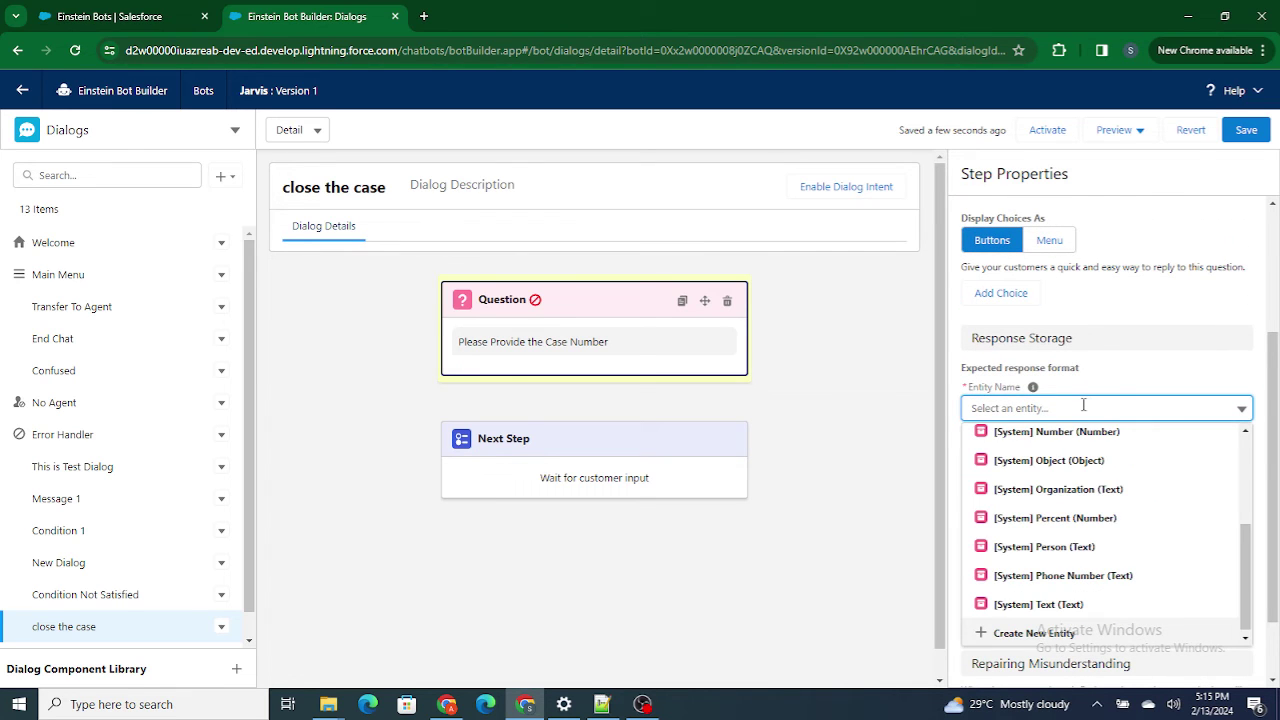
left_click(1066, 604)
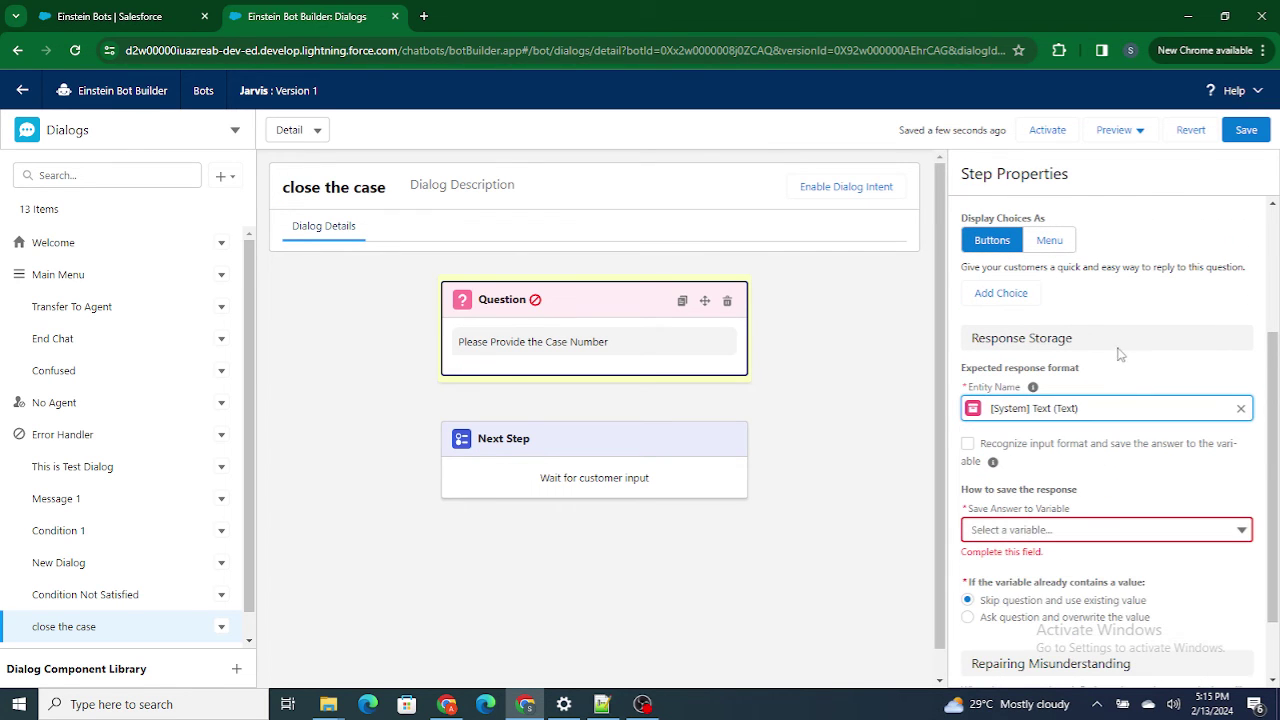
left_click(1044, 530)
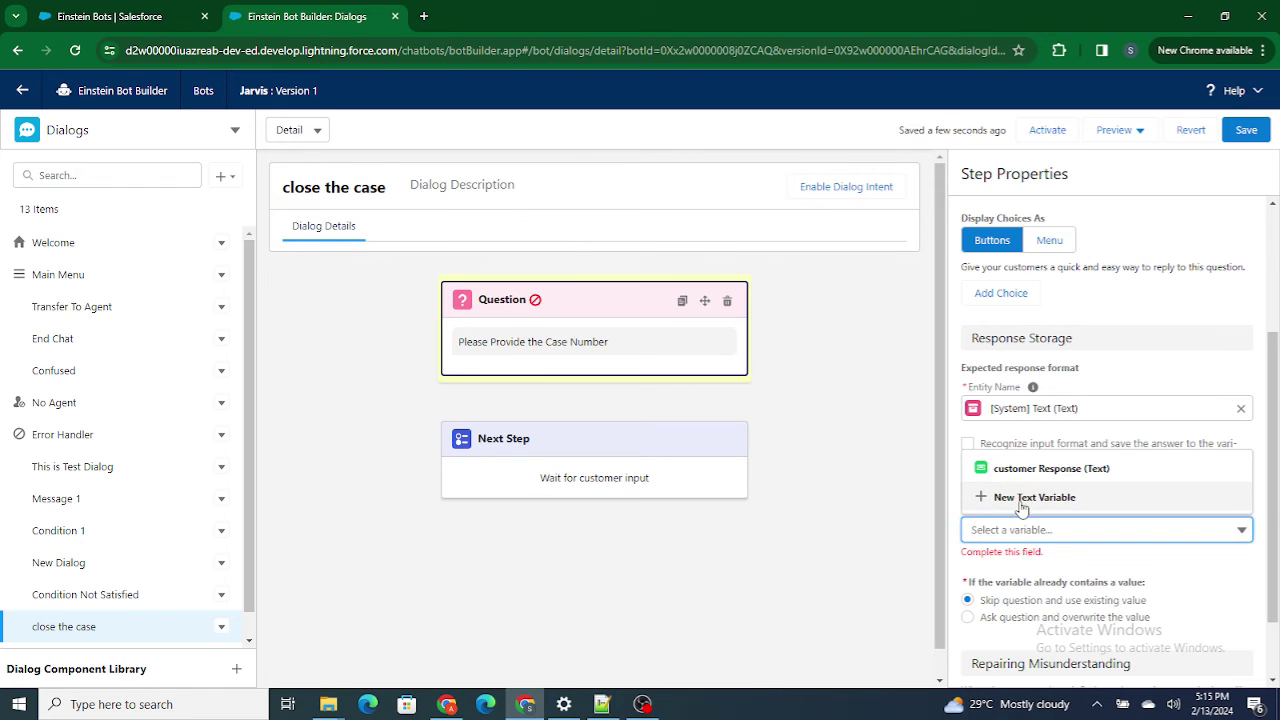
left_click(1020, 498)
- Name the new variable 'Case Number', create it, and save the bot
left_click(509, 372)
type("Case Number")
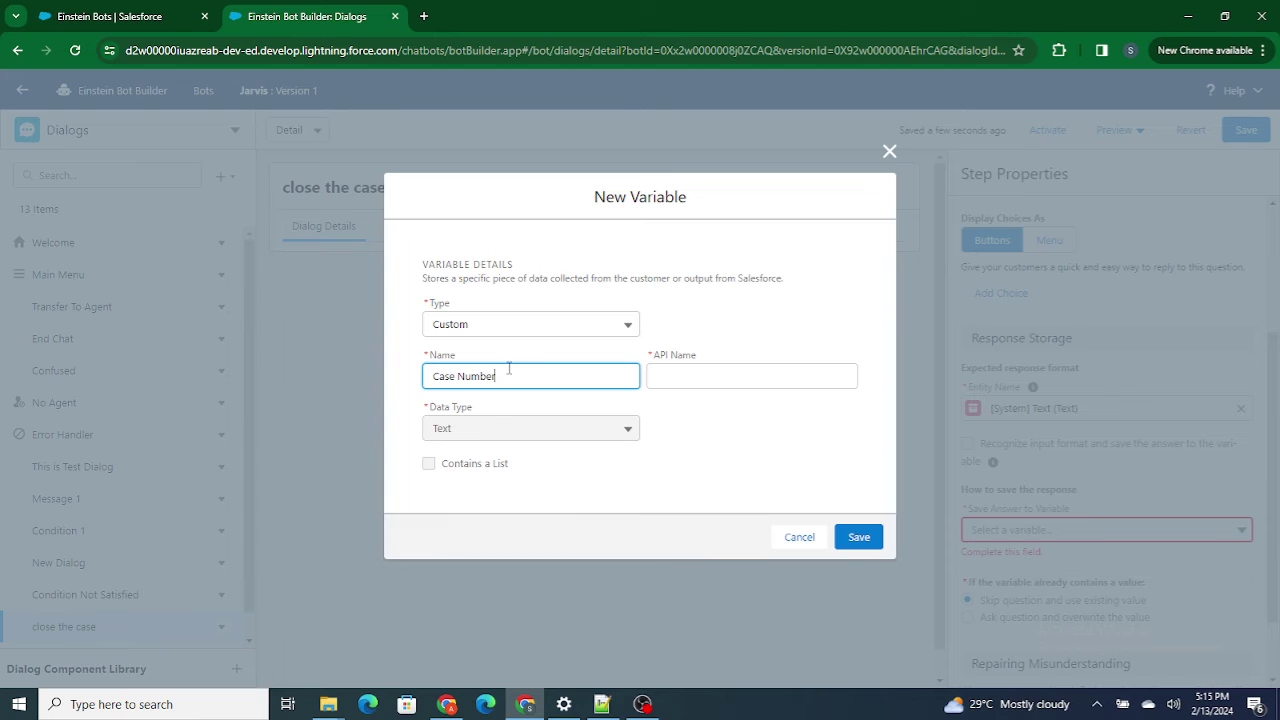
left_click(696, 316)
left_click(846, 540)
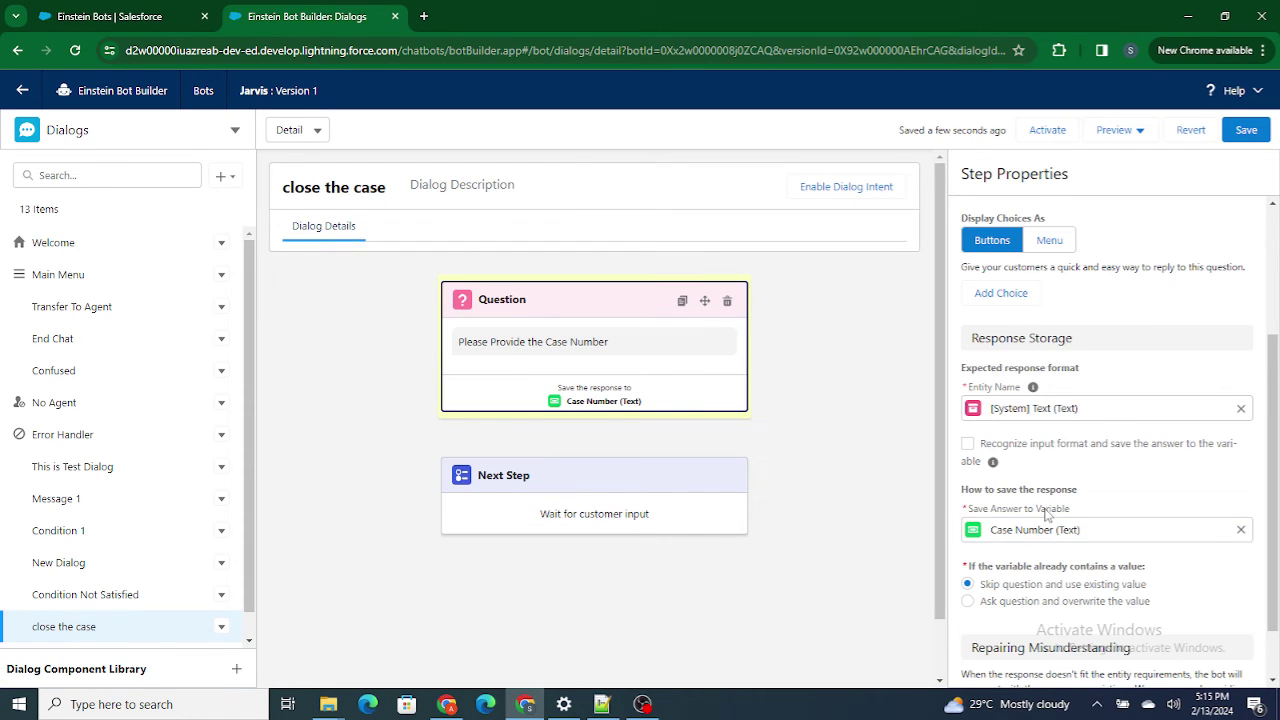
left_click(1250, 130)
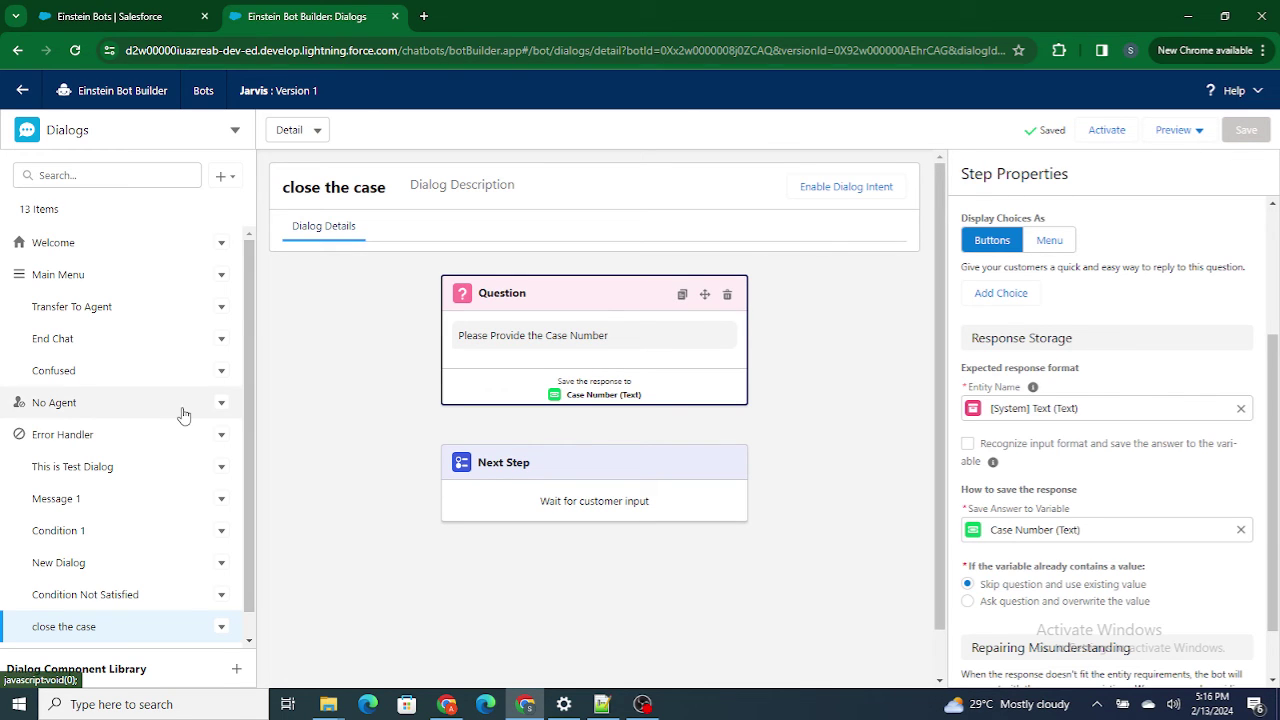
- Review the Welcome dialog's greeting text and where it goes next
left_click(58, 252)
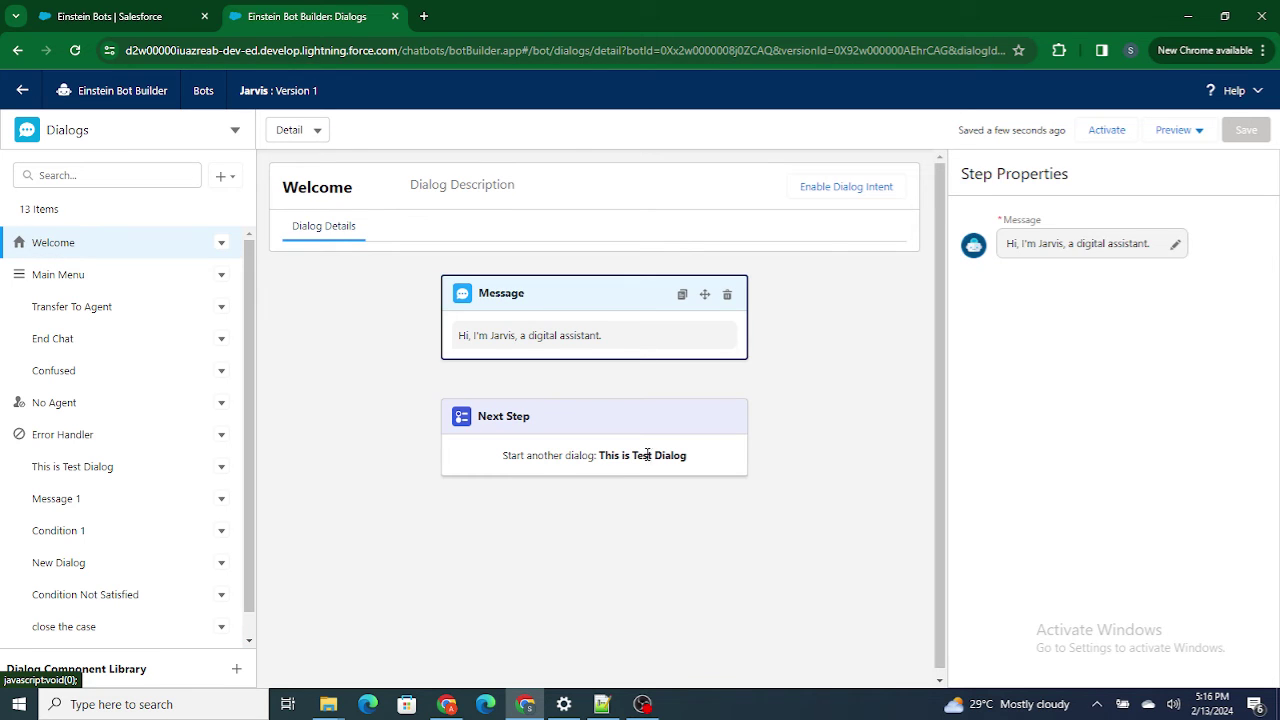
left_click(648, 454)
left_click_drag(657, 337, 447, 341)
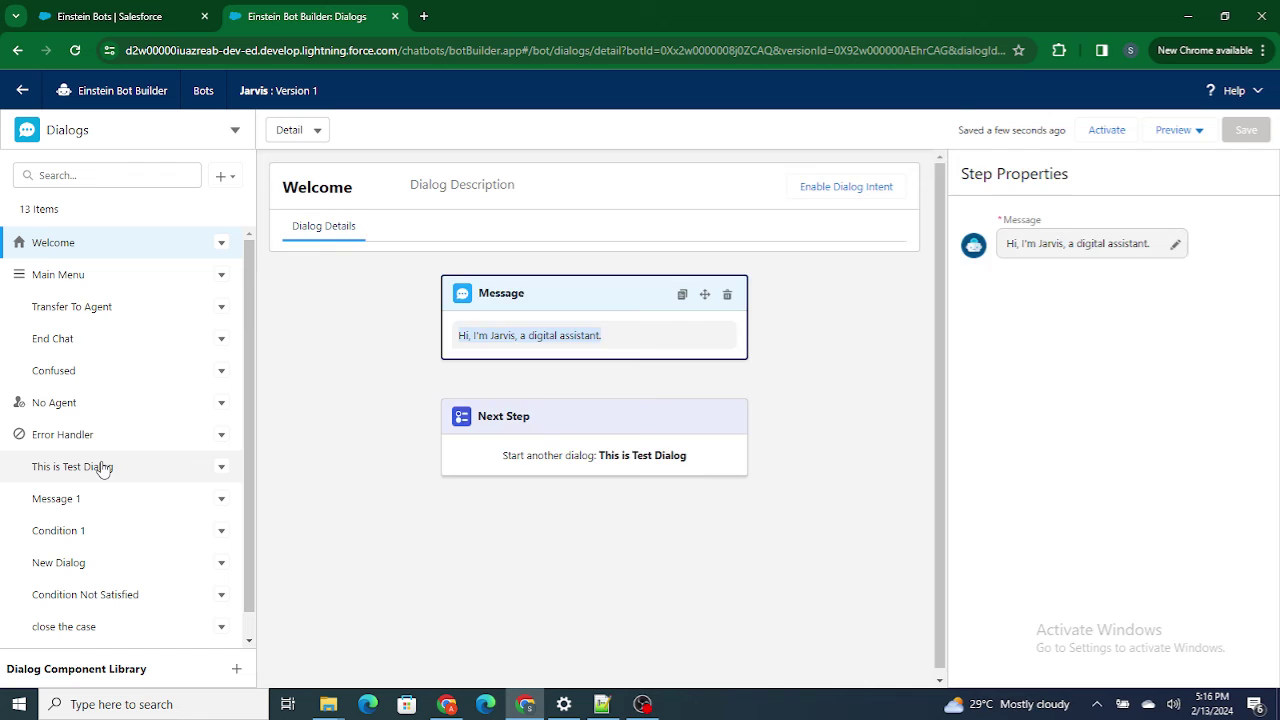
- In This is Test Dialog, check the Close The case choice and its rule calling close the case
left_click(102, 467)
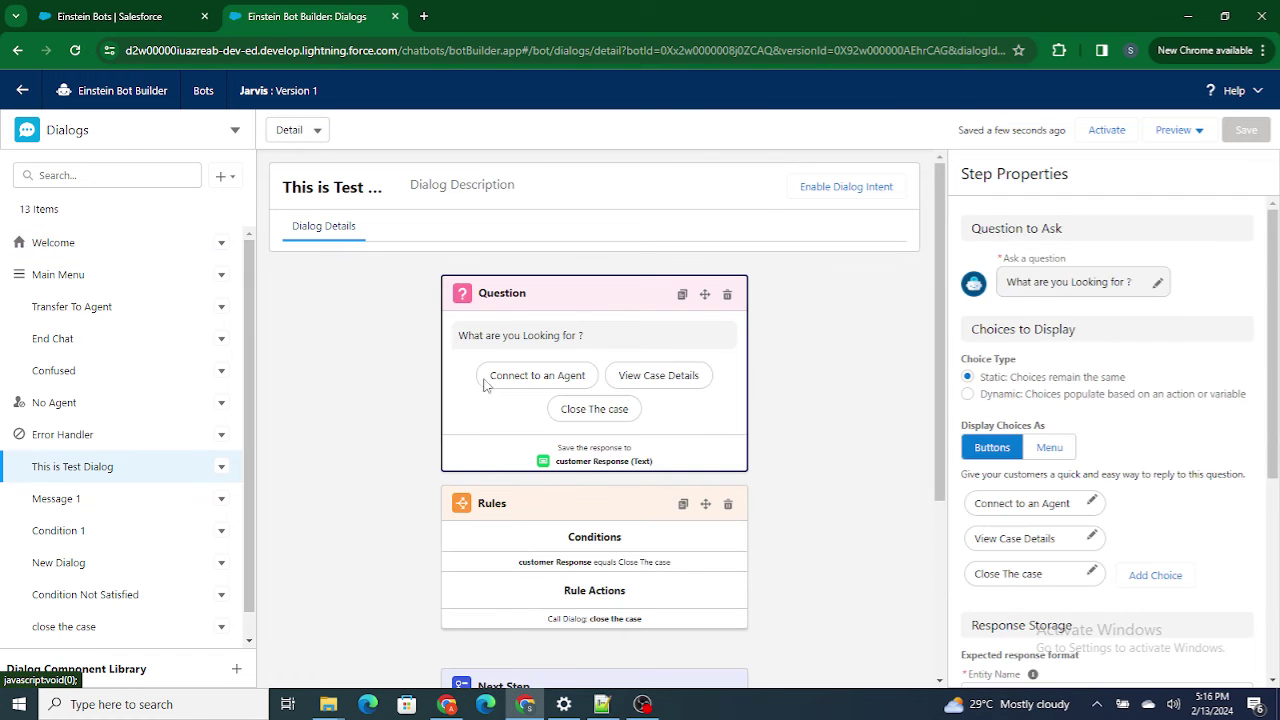
left_click_drag(590, 340, 477, 334)
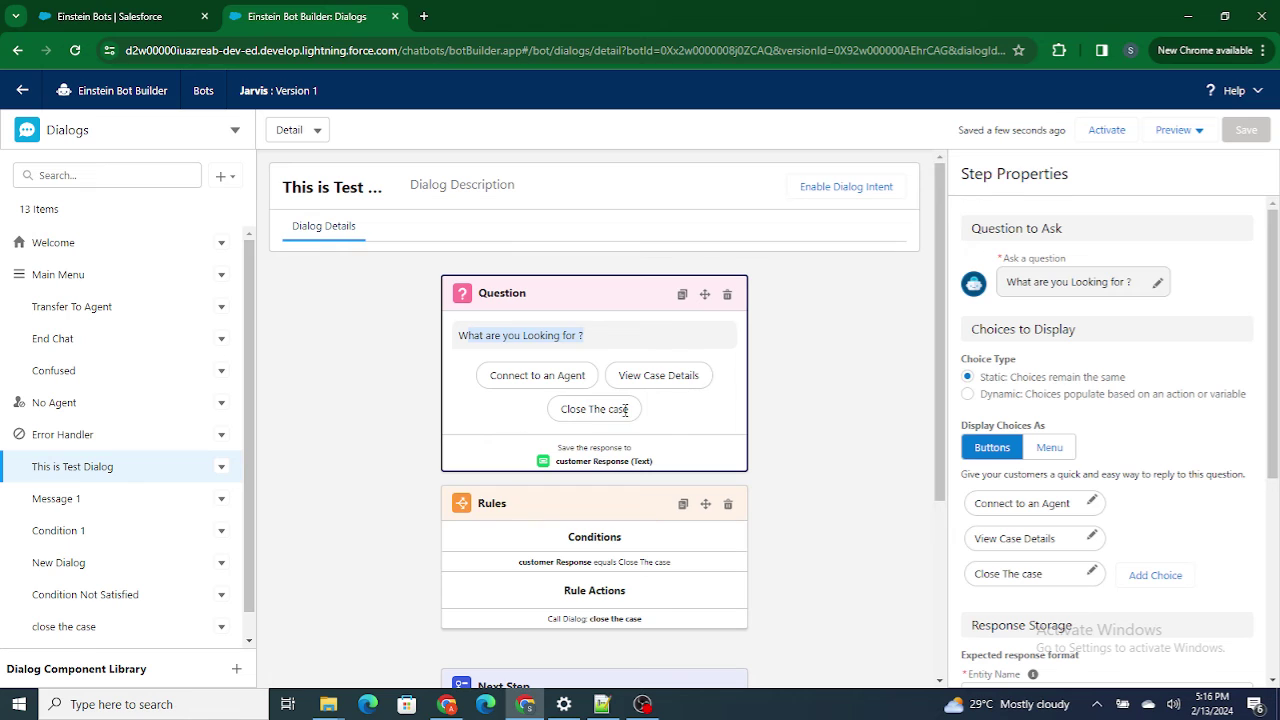
left_click(561, 415)
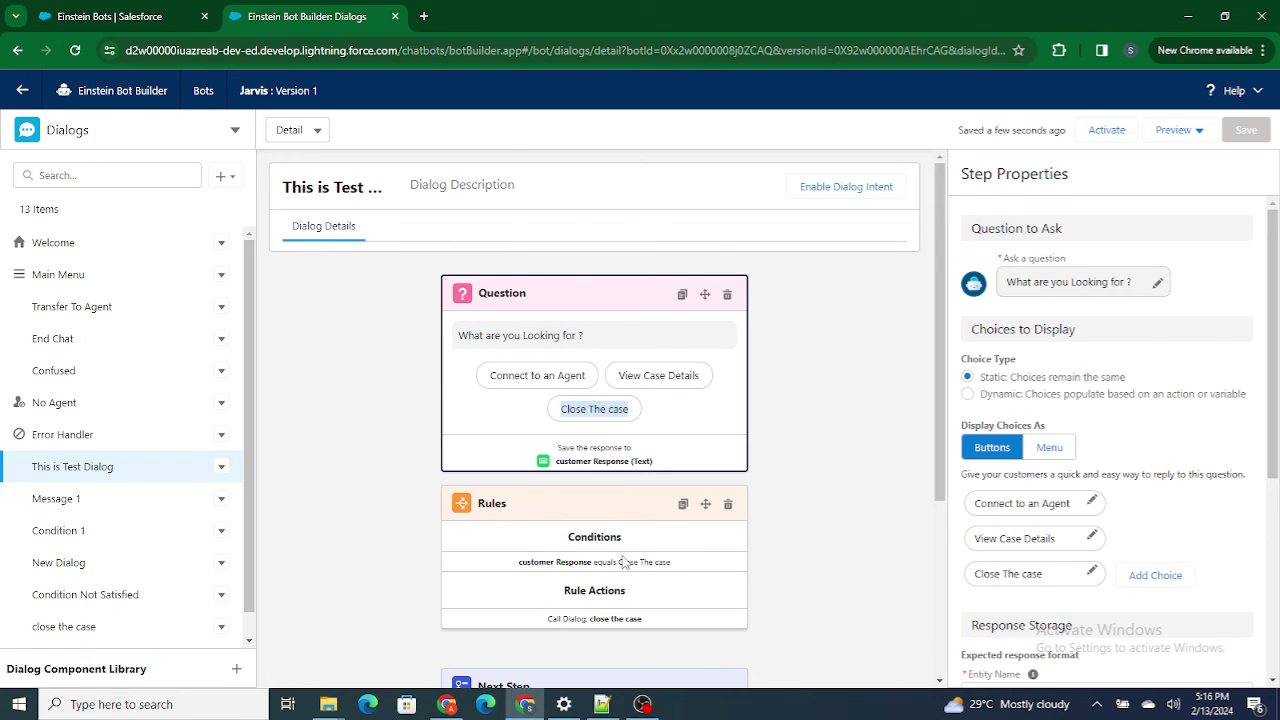
left_click(600, 578)
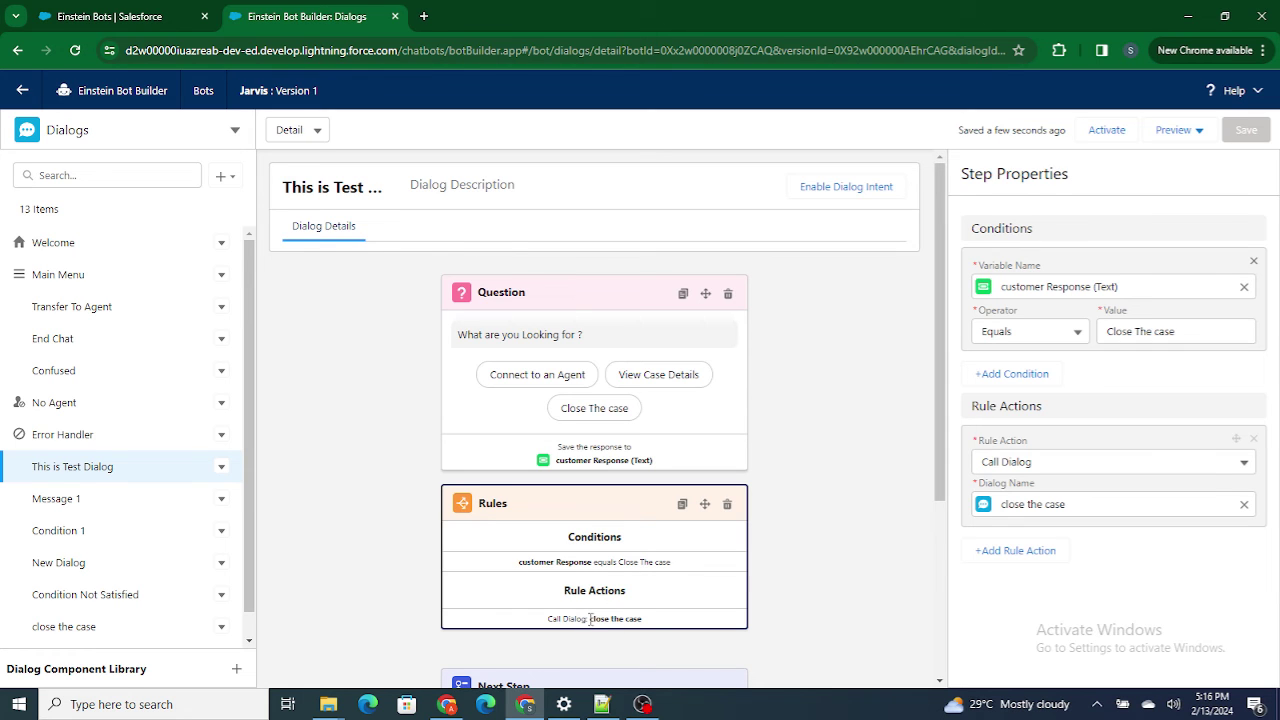
- View close the case, then return to This is Test Dialog and inspect its next-step settings
left_click(48, 630)
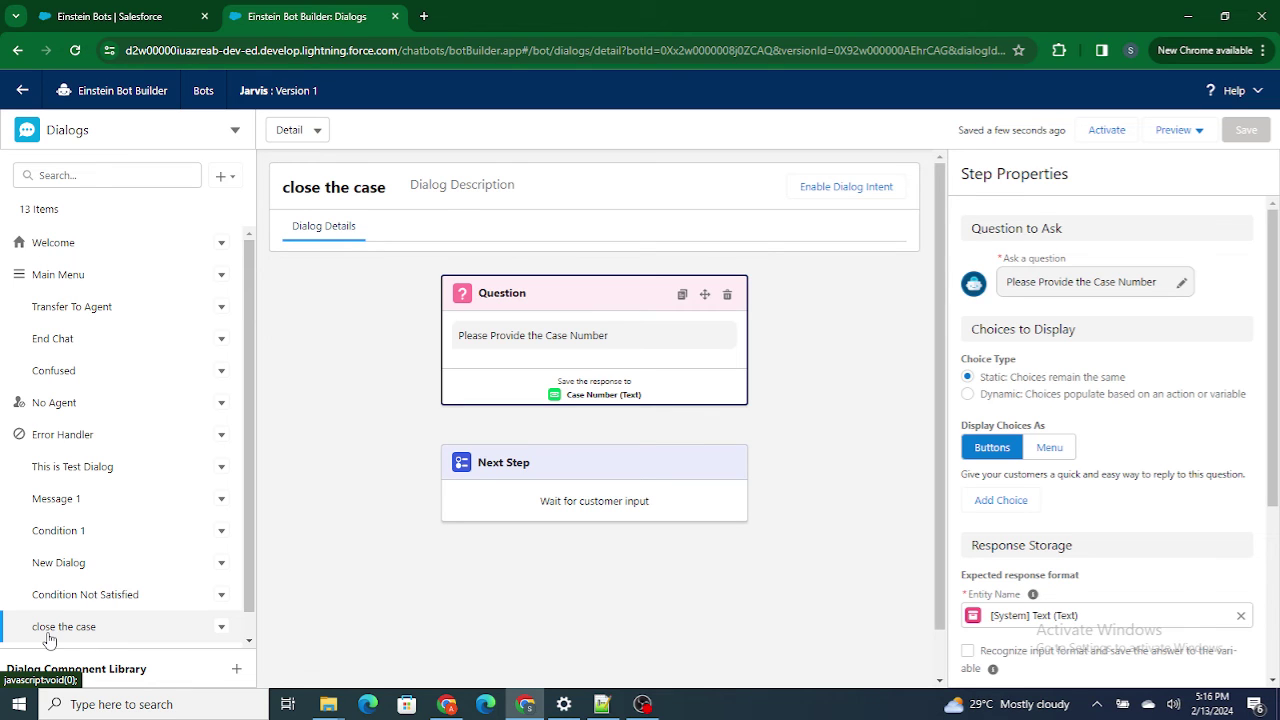
left_click(67, 475)
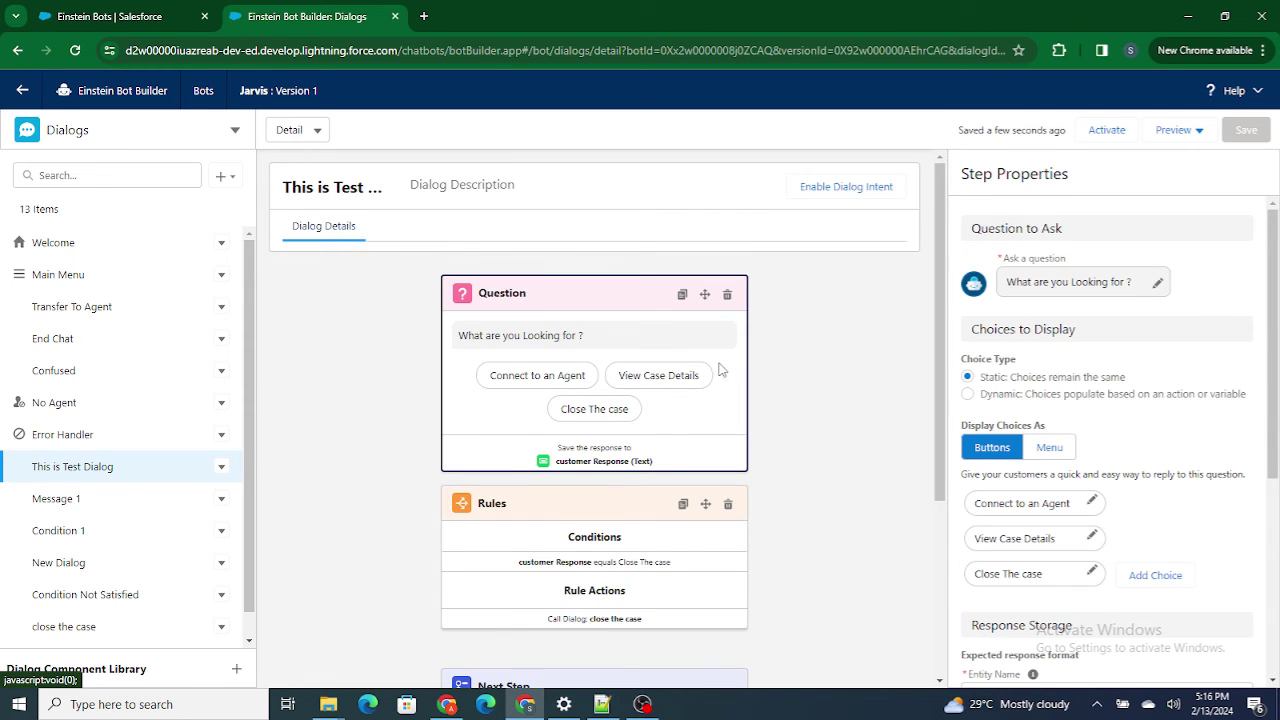
scroll(548, 482, "down", 3)
left_click(580, 465)
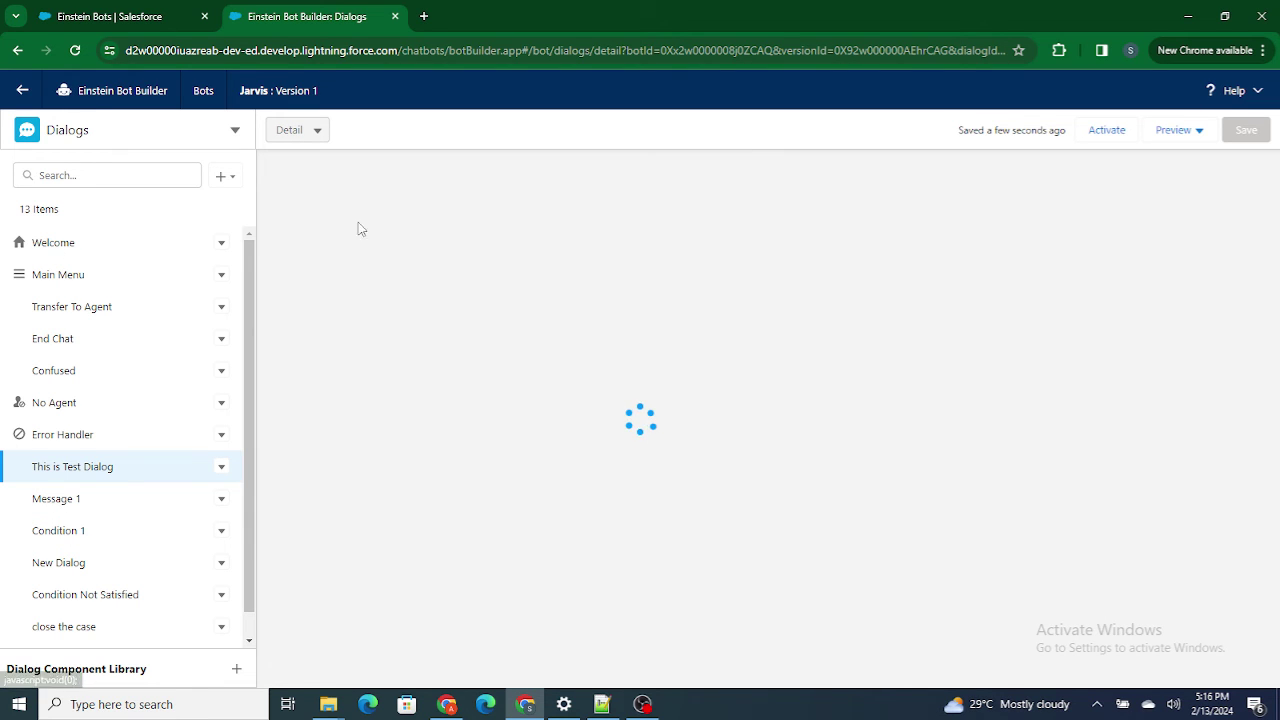
- Start a Text Preview chat, greet the bot, and read its greeting and question
left_click(1175, 130)
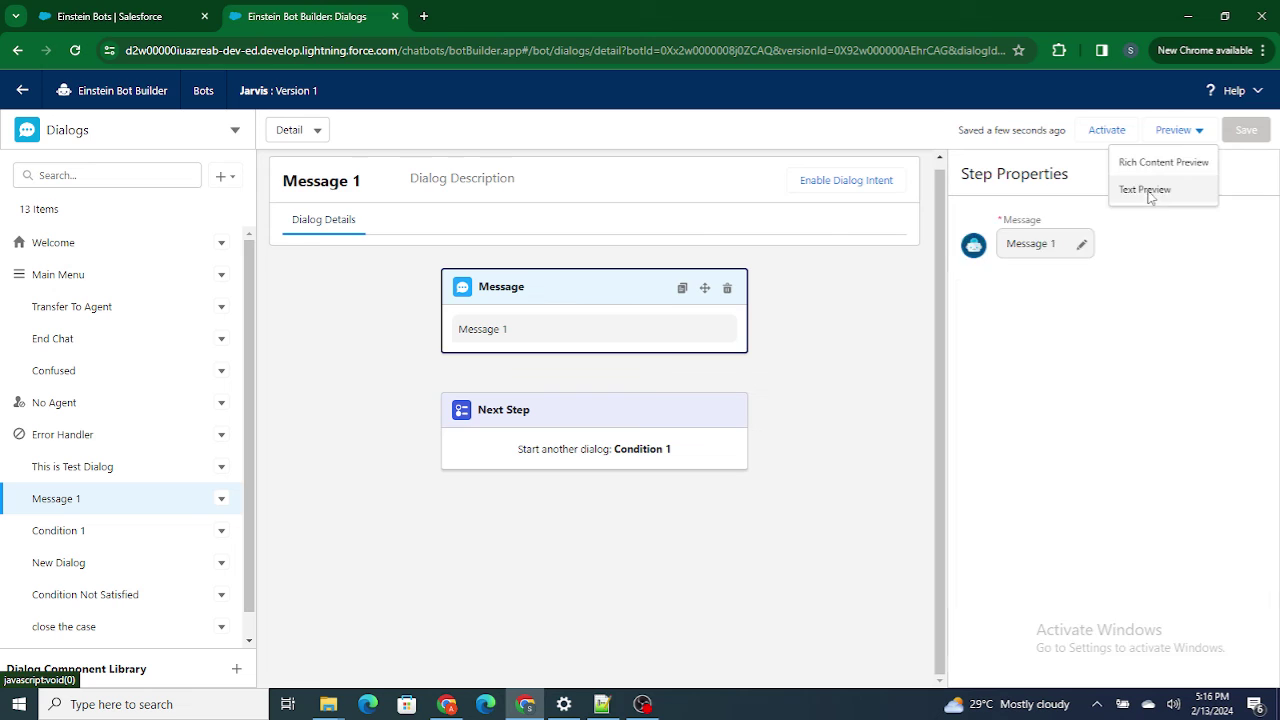
left_click(1180, 189)
type("Hi")
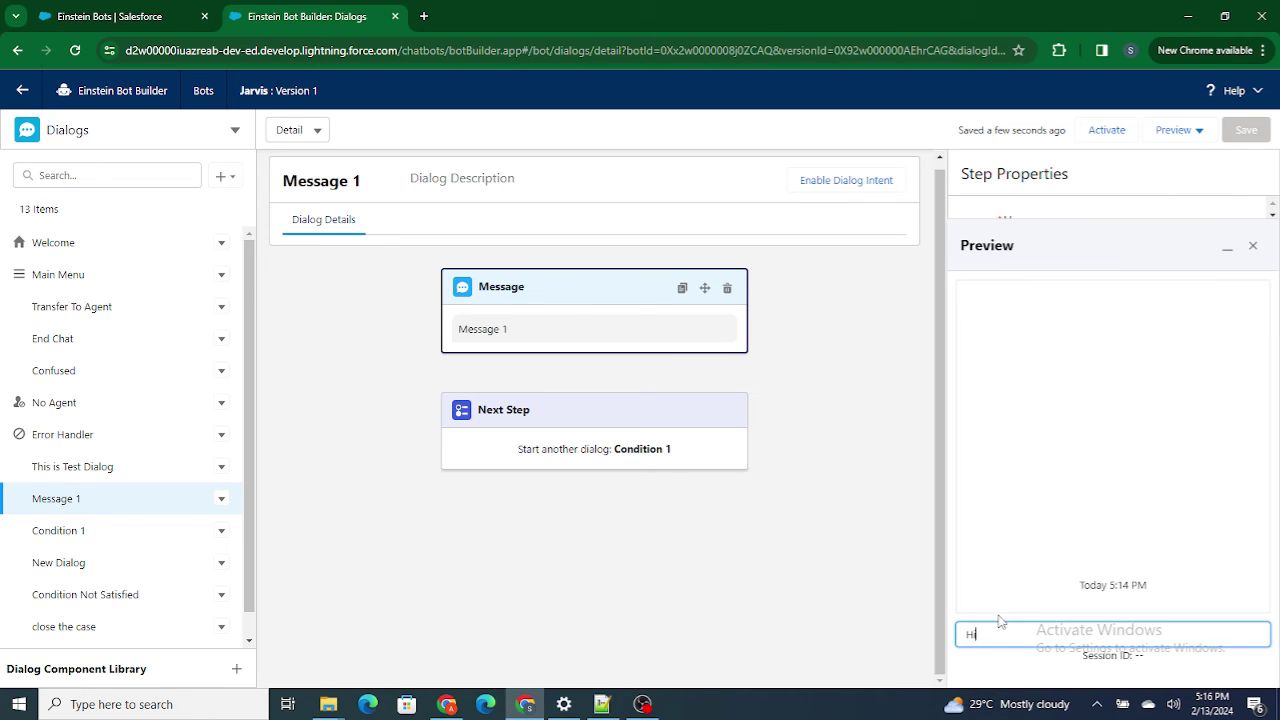
key("Return")
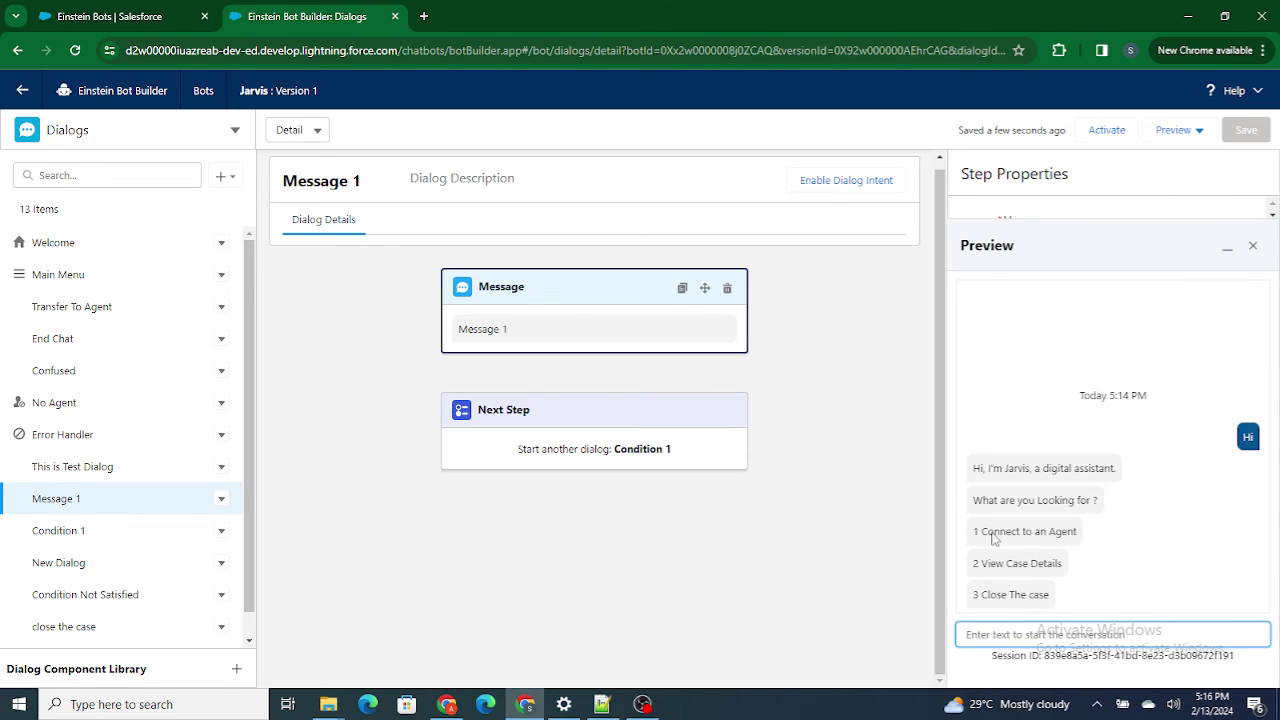
left_click_drag(971, 468, 1112, 466)
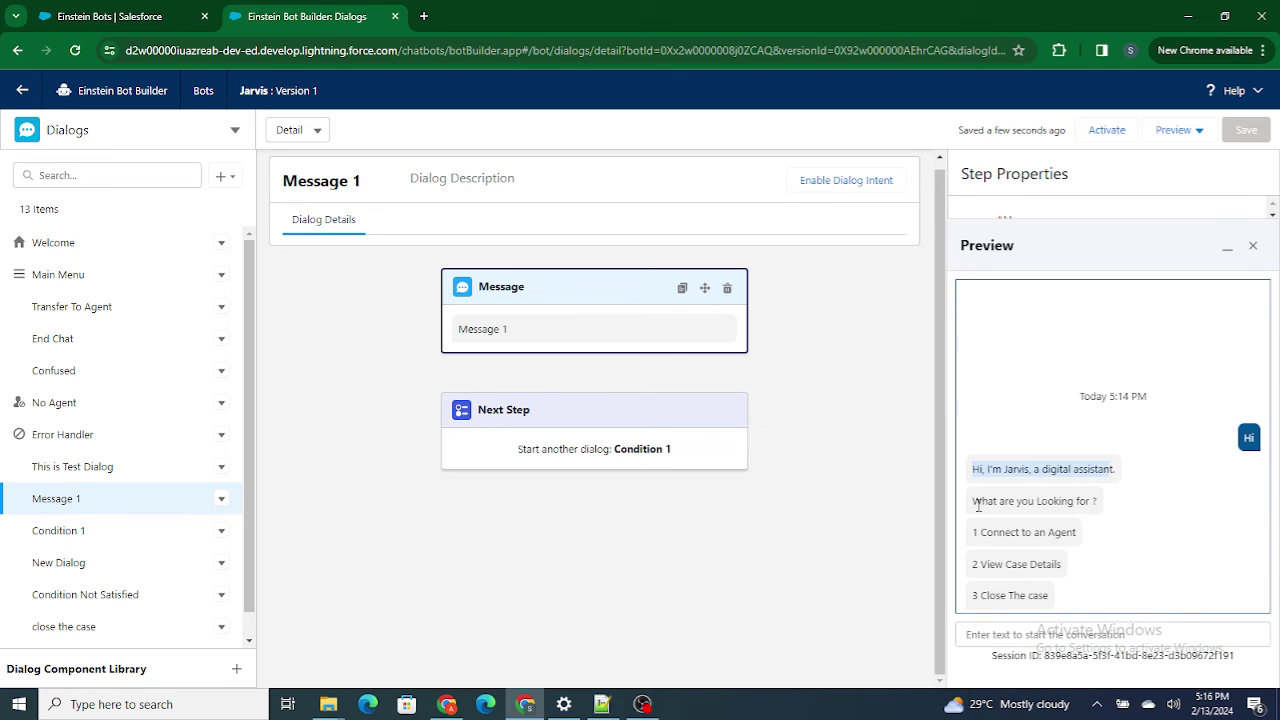
left_click_drag(978, 505, 1140, 509)
- Send 'Close The case', confirm the bot asks for the case number, then close the preview
left_click_drag(979, 593, 1054, 599)
key("ctrl+c")
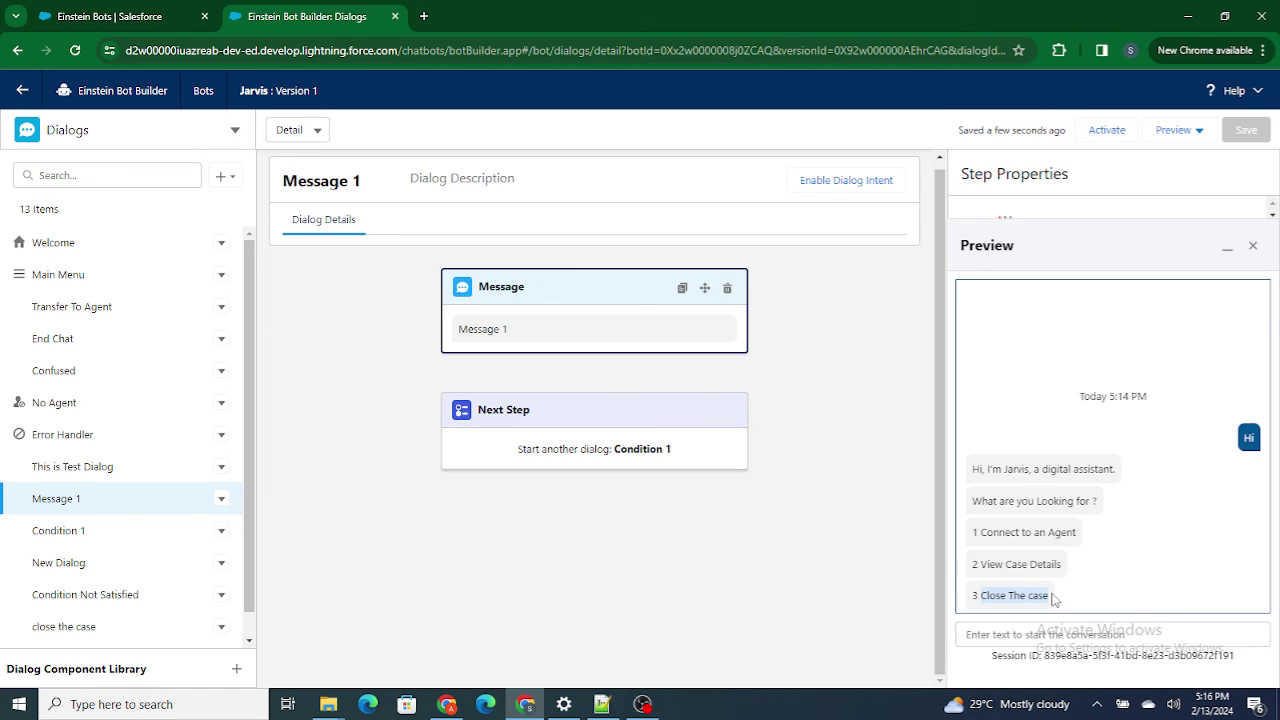
left_click(1042, 634)
key("ctrl+v")
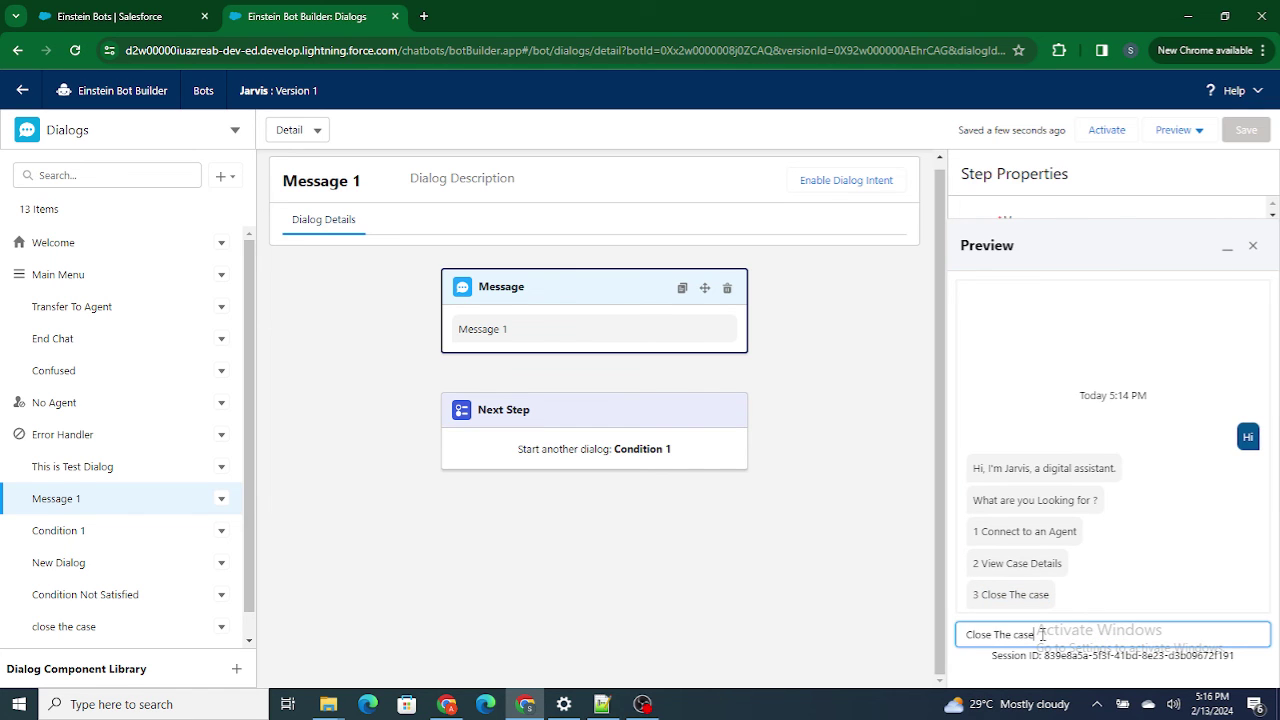
key("Return")
left_click_drag(972, 595, 1108, 595)
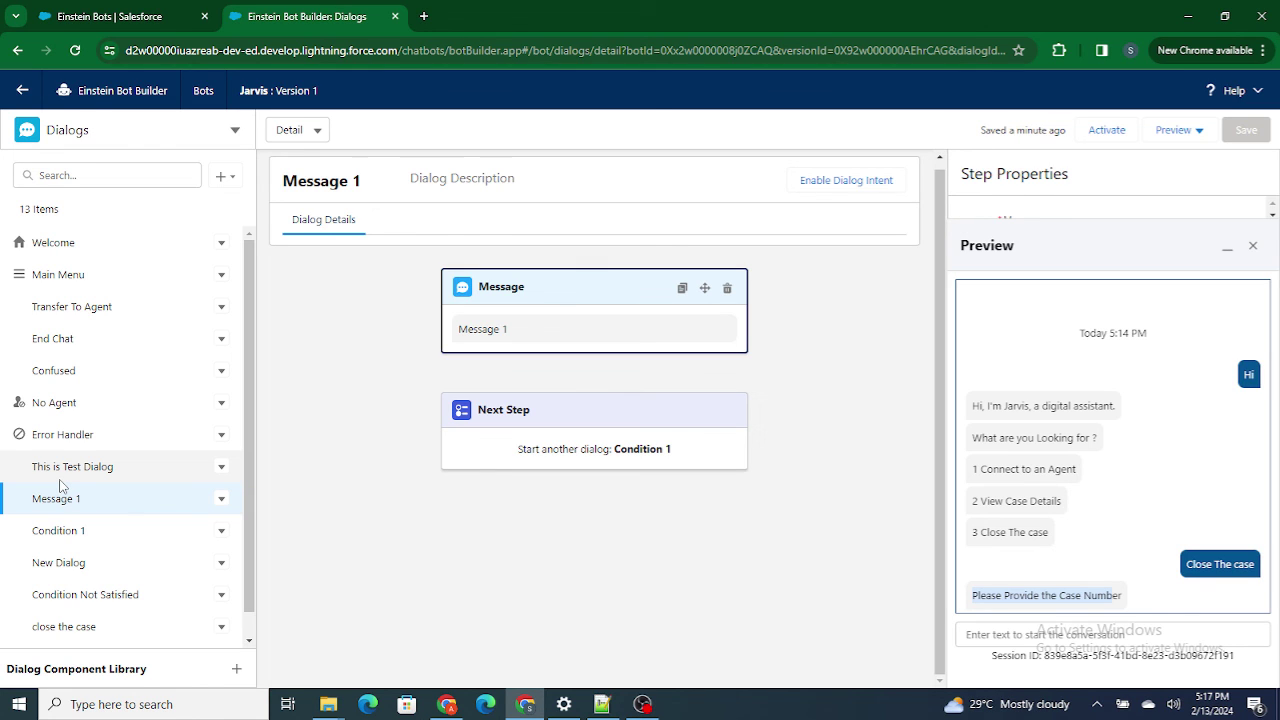
left_click(1253, 246)
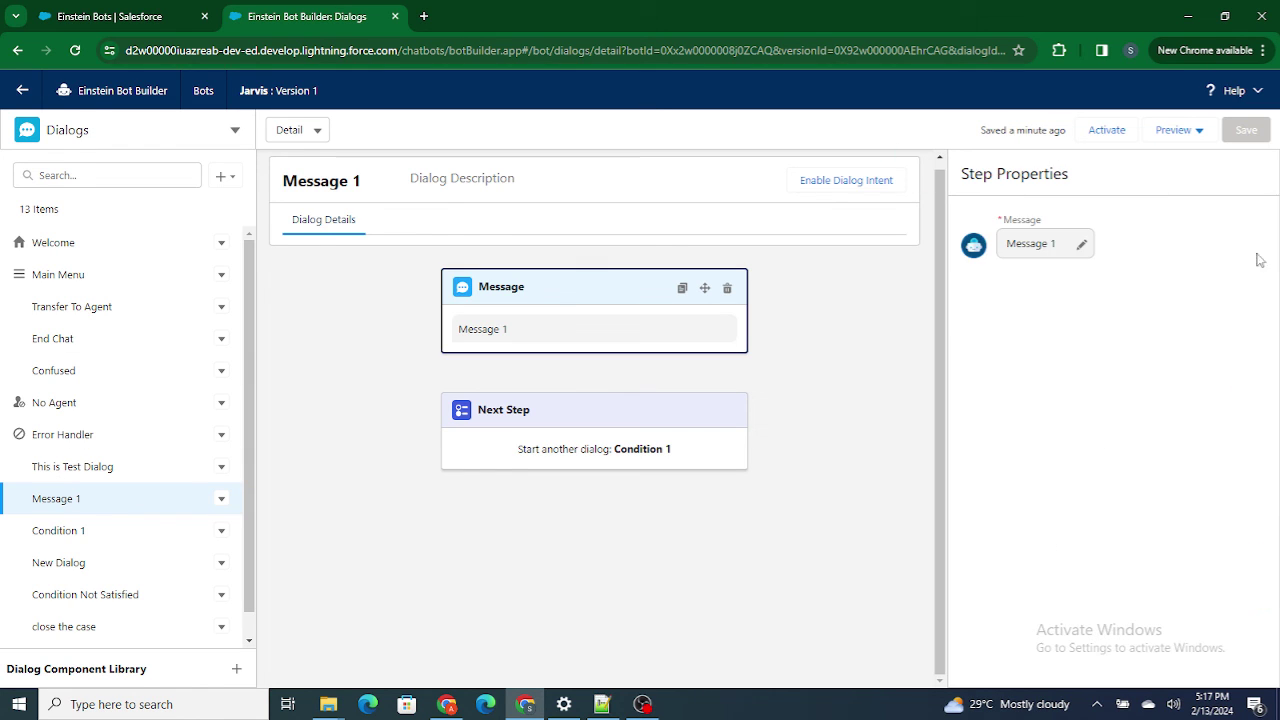
- Start a new Text Preview chat and send 'Hi' to the bot
left_click(1160, 138)
left_click(1156, 180)
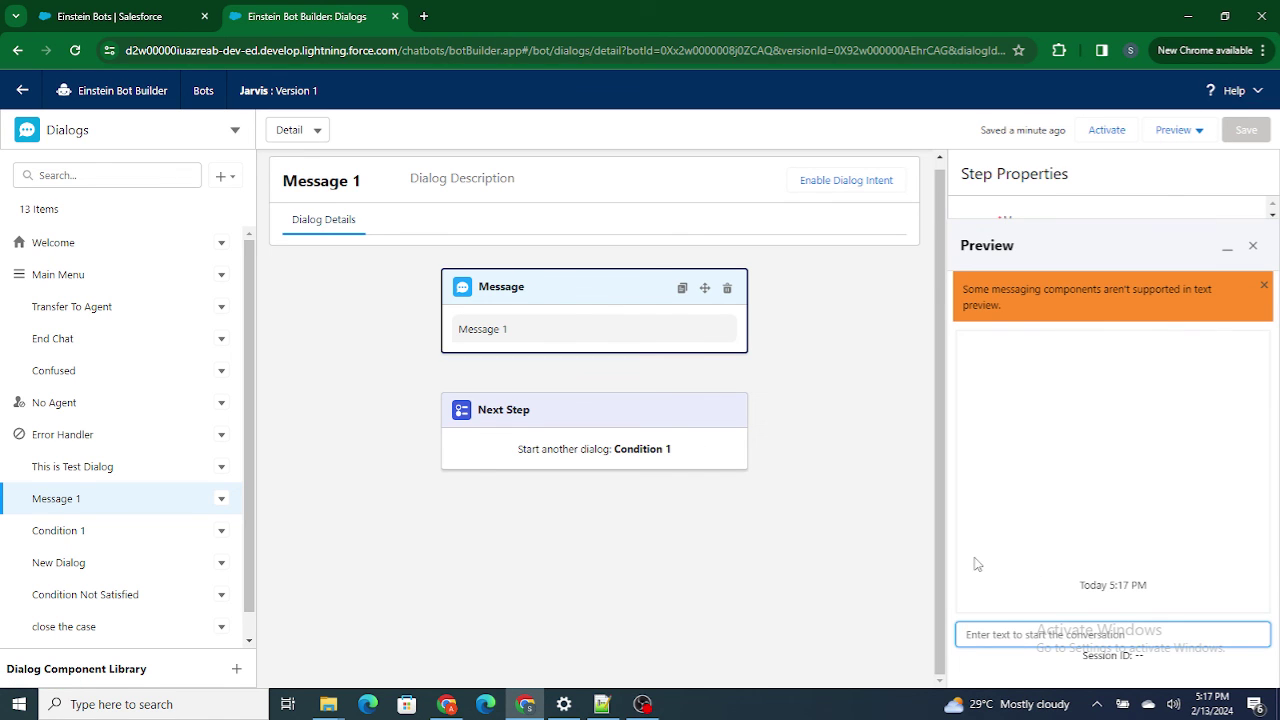
left_click(1022, 630)
type("Hi")
key("Return")
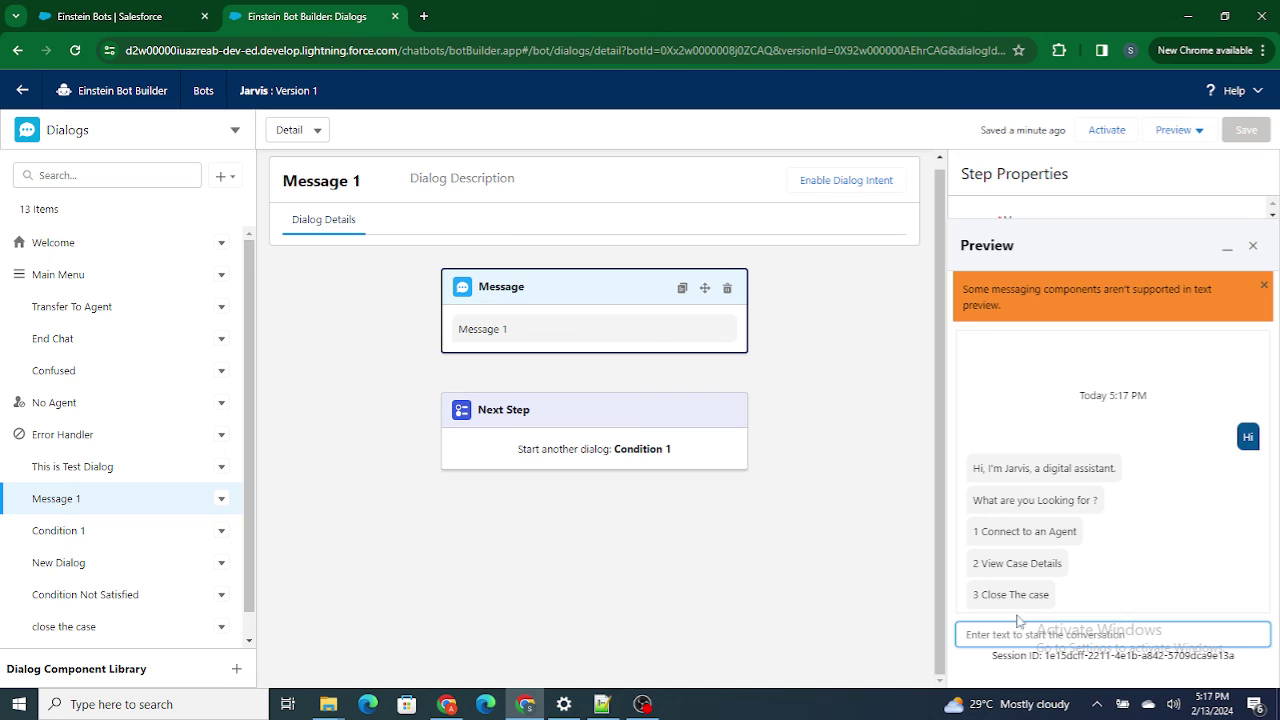
- Send 'Connect to an Agent' to the bot from its offered choices
left_click_drag(981, 532, 1097, 544)
key("ctrl+c")
left_click(1040, 630)
key("ctrl+v")
key("Return")
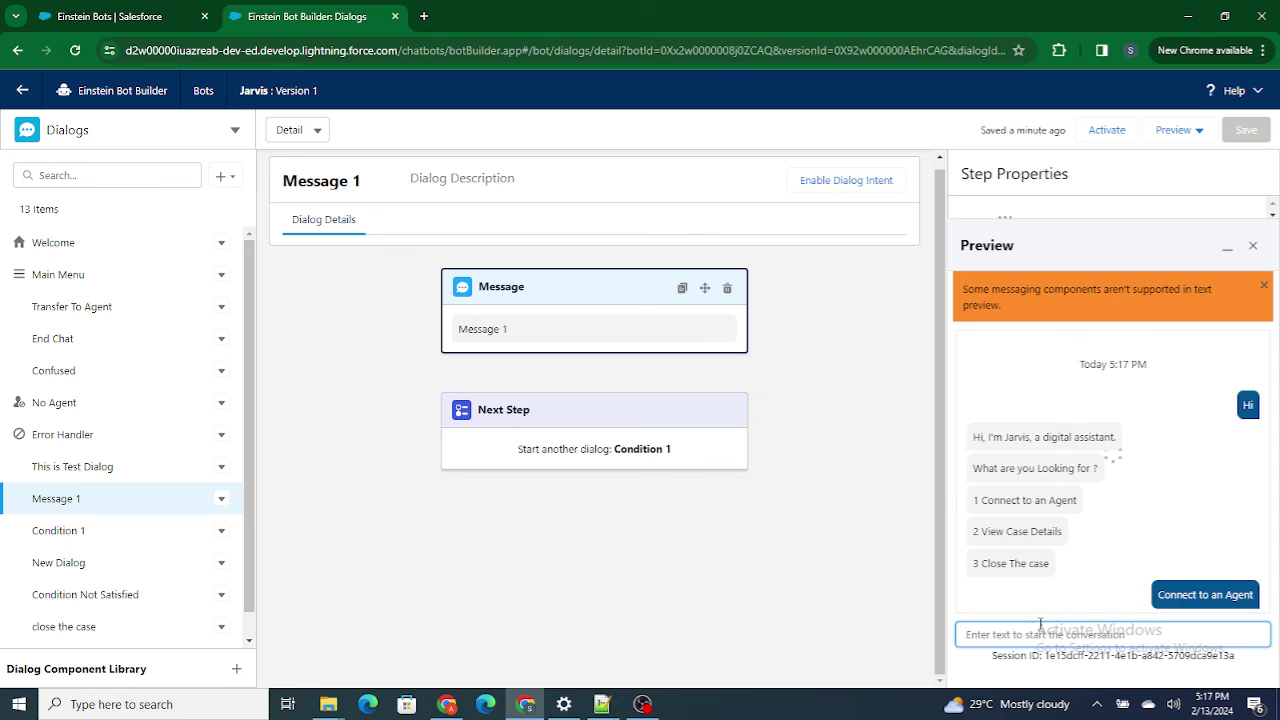